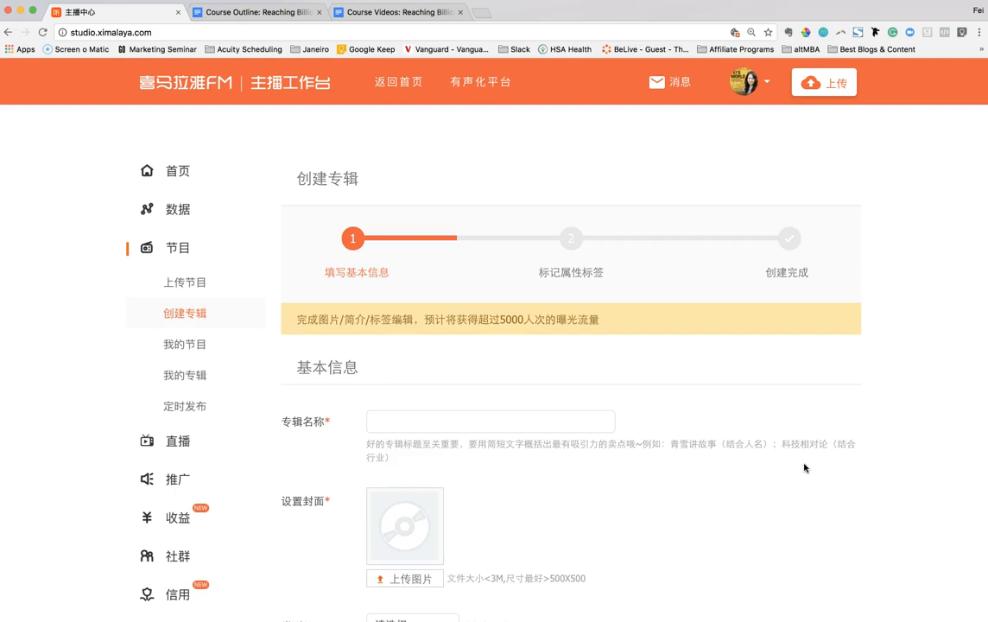
# Review the basic information fields of the new album form, from the album name and cover down to the description
pyautogui.click(816, 486)
pyautogui.scroll(-1, 631, 533)
pyautogui.scroll(-3, 631, 534)
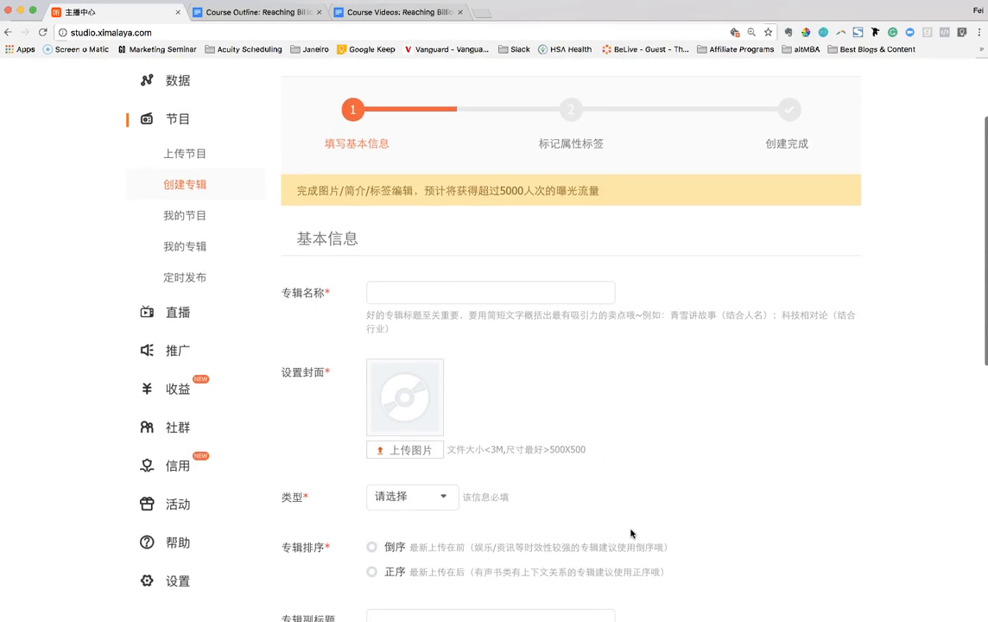
pyautogui.scroll(-5, 318, 462)
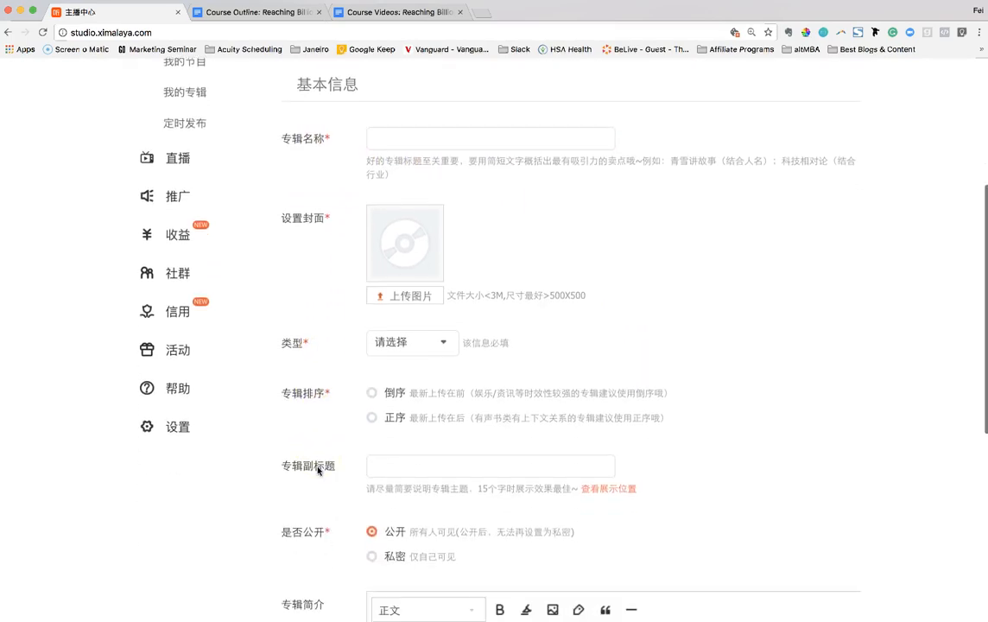
pyautogui.moveTo(337, 136); pyautogui.dragTo(259, 130)
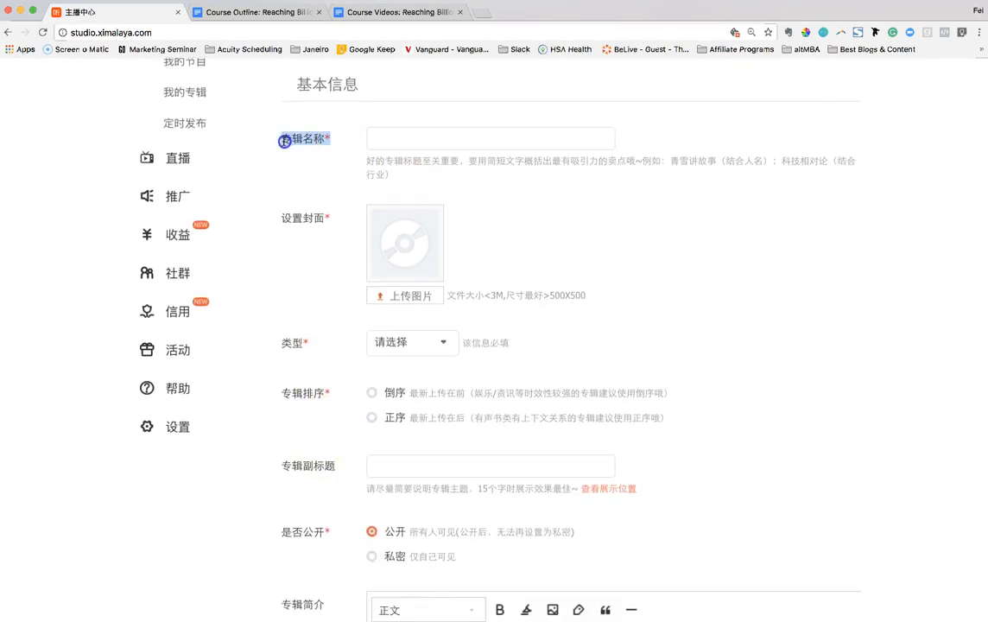
pyautogui.click(337, 171)
pyautogui.moveTo(335, 218); pyautogui.dragTo(280, 216)
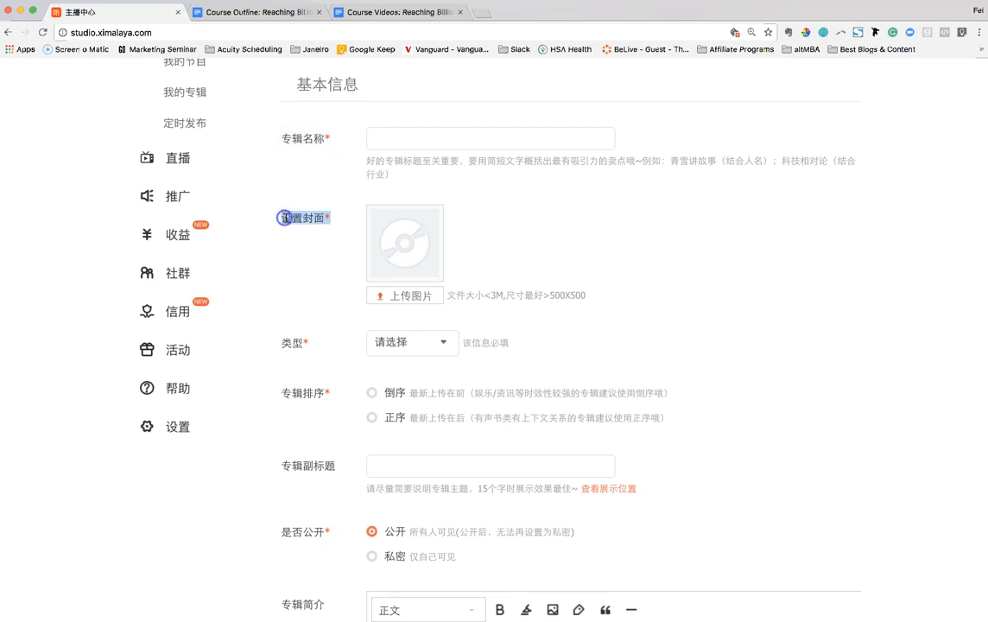
pyautogui.scroll(-3, 348, 375)
pyautogui.moveTo(348, 375); pyautogui.dragTo(295, 375)
pyautogui.click(274, 377)
pyautogui.scroll(-2, 331, 463)
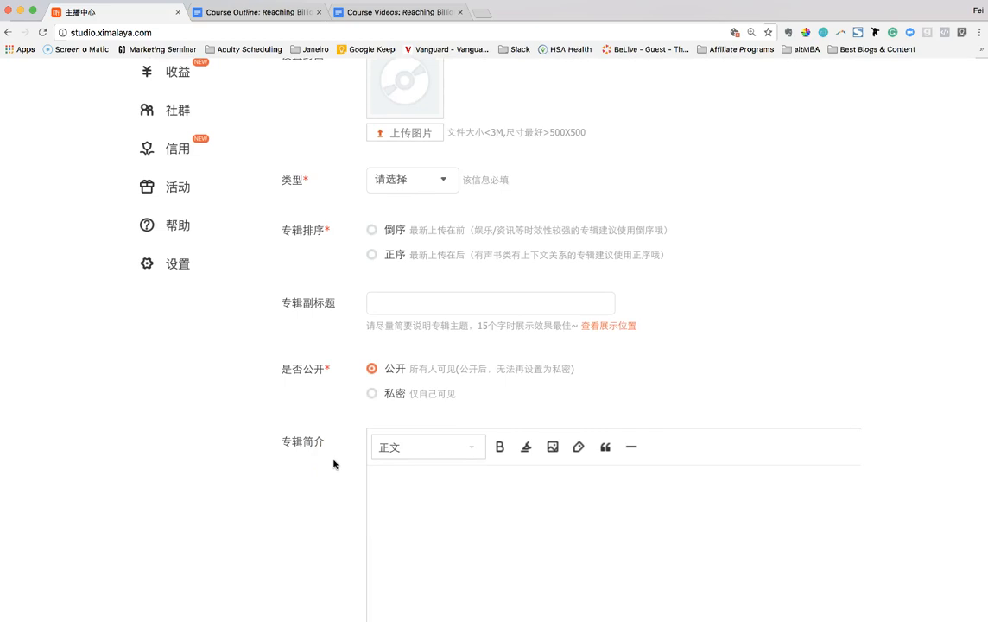
pyautogui.scroll(6, 634, 373)
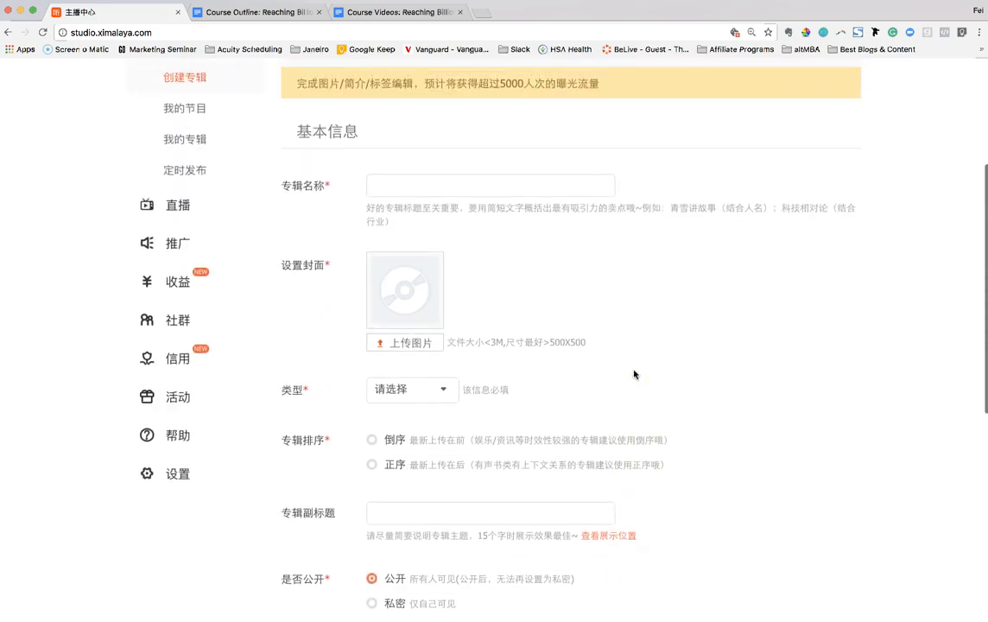
# Enter "Feisworld Podcast" as the album name
pyautogui.click(548, 217)
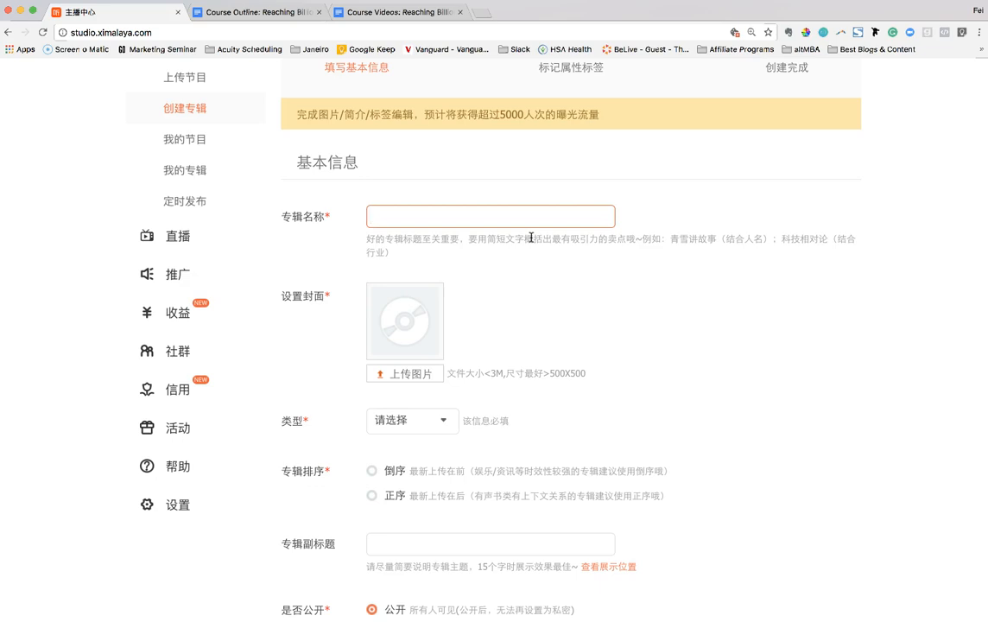
pyautogui.write('Feisworld Podcast')
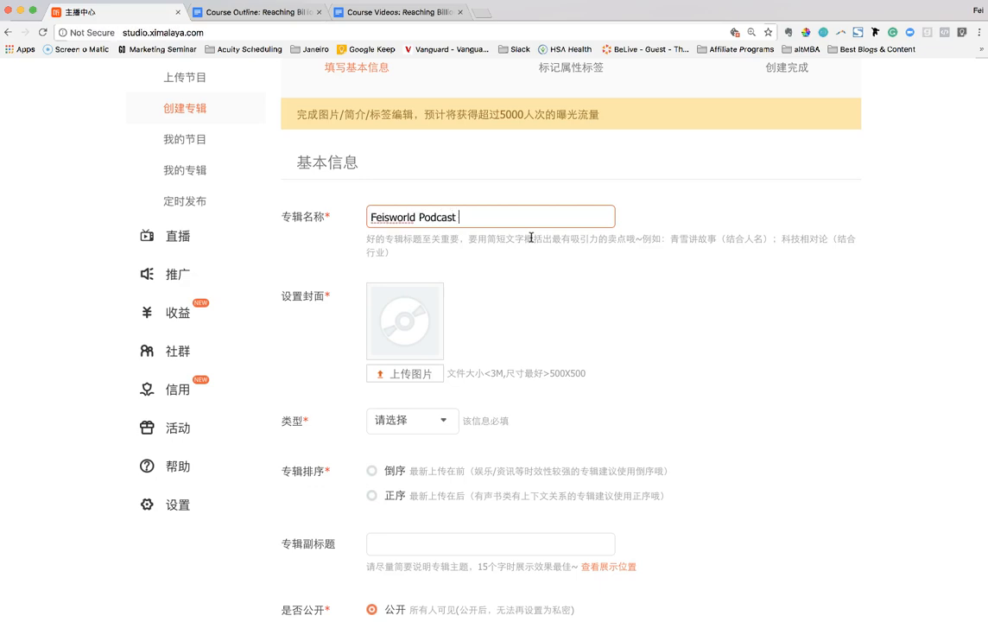
# Upload a cover image for the album from the Podcast Cover folder in Dropbox's A_Feisworld_LLC/Brand_Assets
pyautogui.scroll(-1, 690, 447)
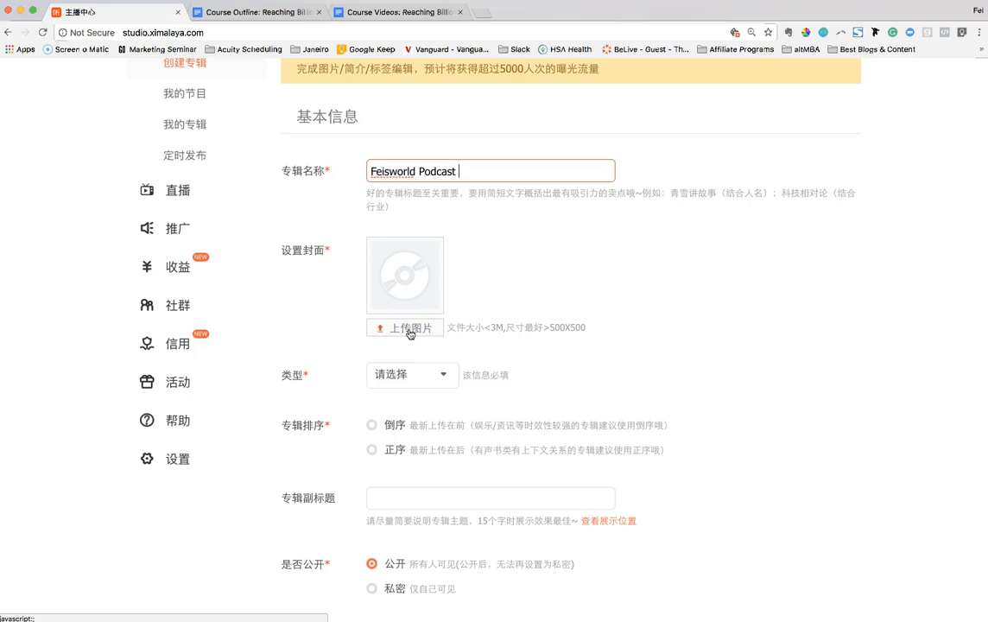
pyautogui.doubleClick(497, 327)
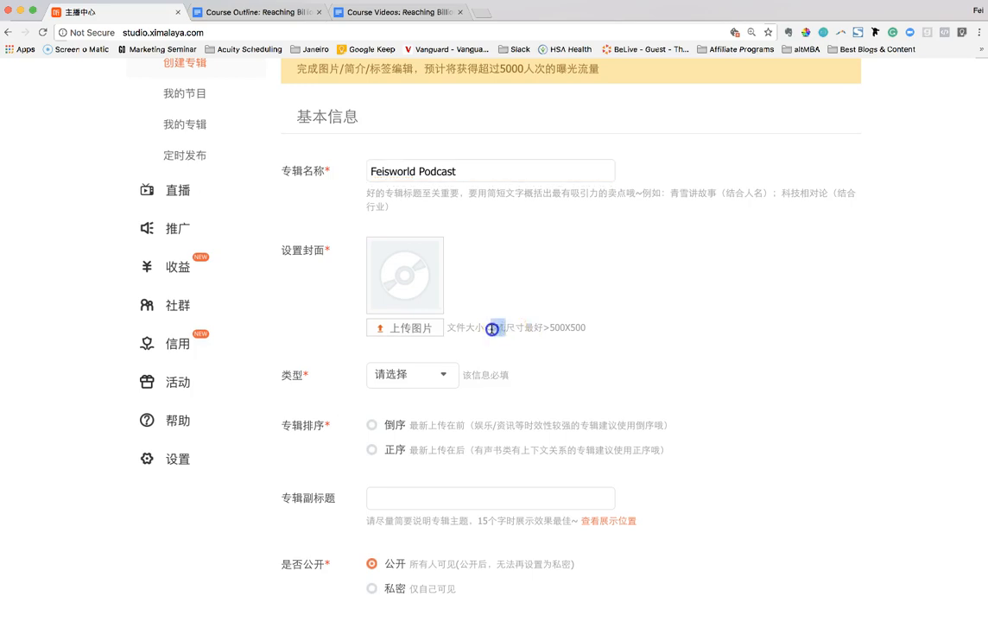
pyautogui.click(414, 327)
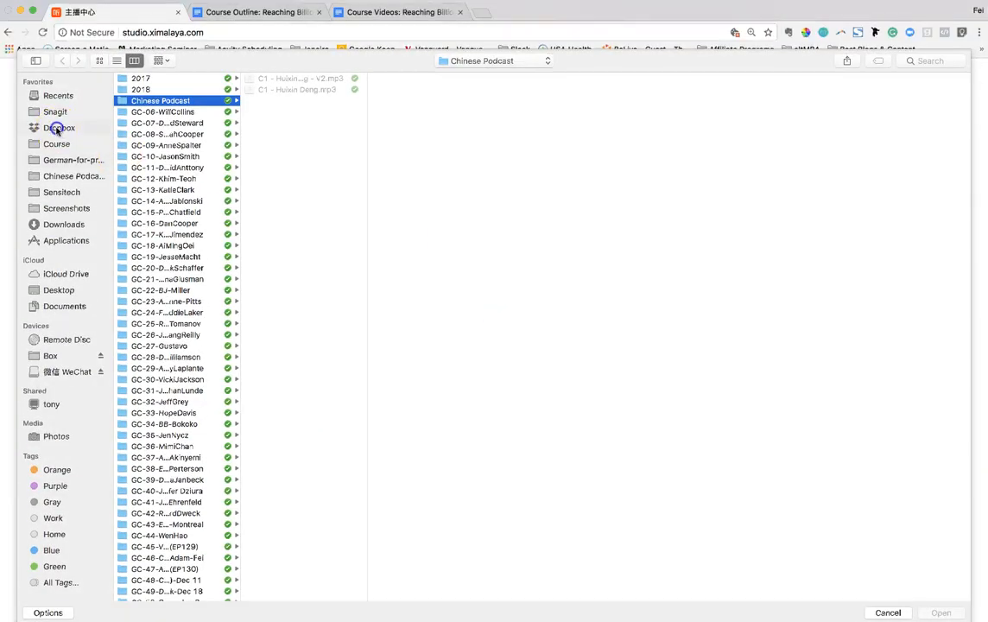
pyautogui.click(54, 126)
pyautogui.click(177, 80)
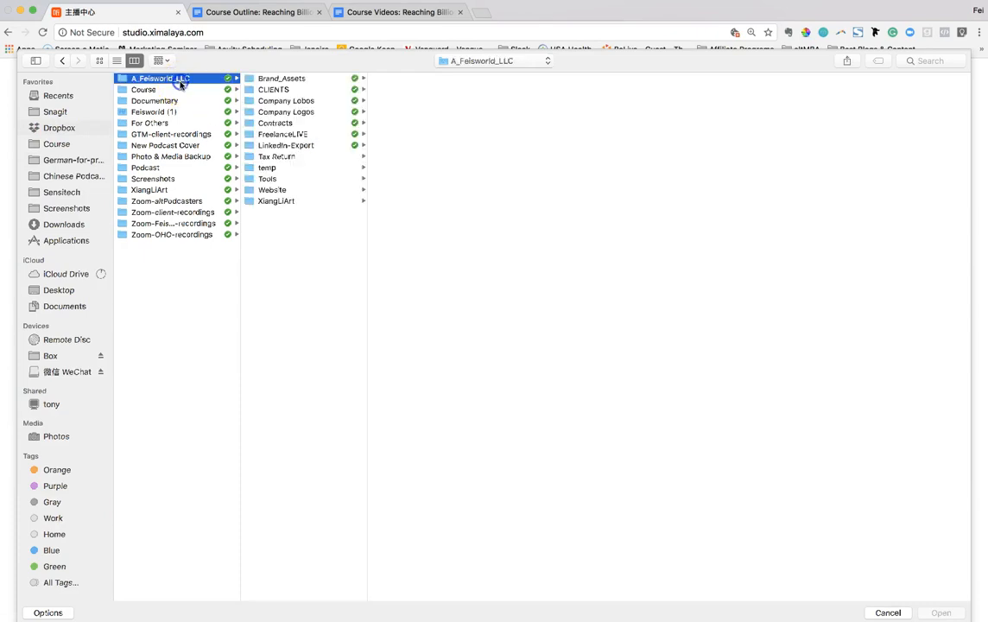
pyautogui.click(289, 79)
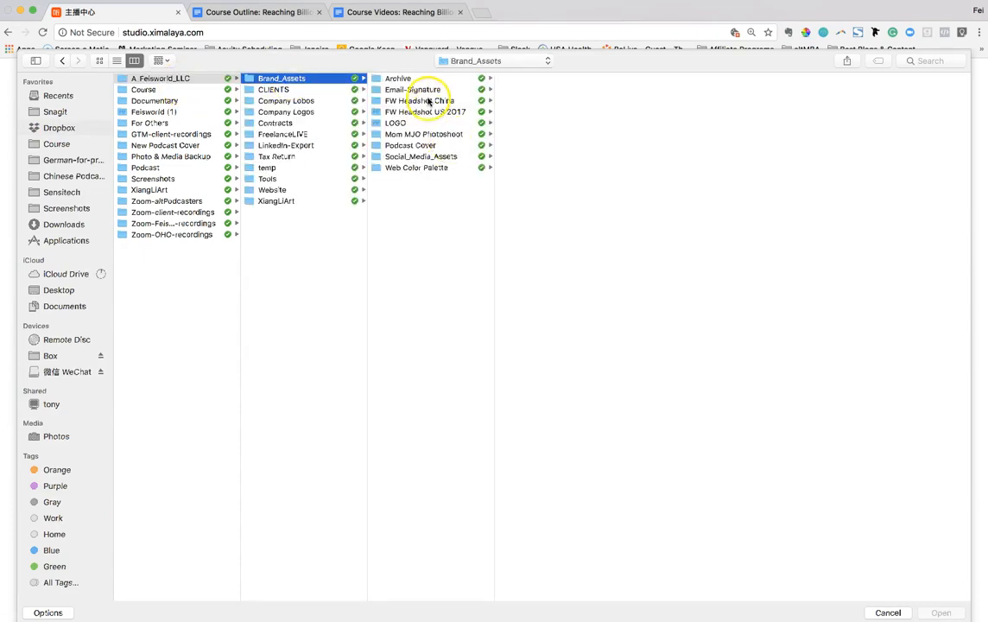
pyautogui.click(423, 145)
pyautogui.doubleClick(569, 114)
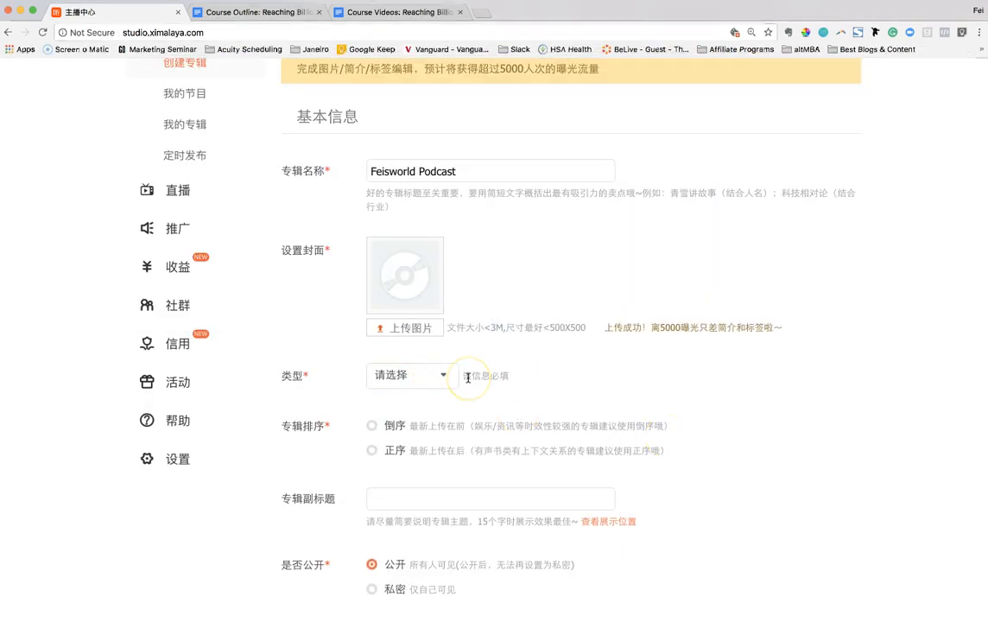
# Set the album type to 外语 (foreign language) and the album order to 倒序, with the latest uploads first
pyautogui.scroll(-2, 445, 384)
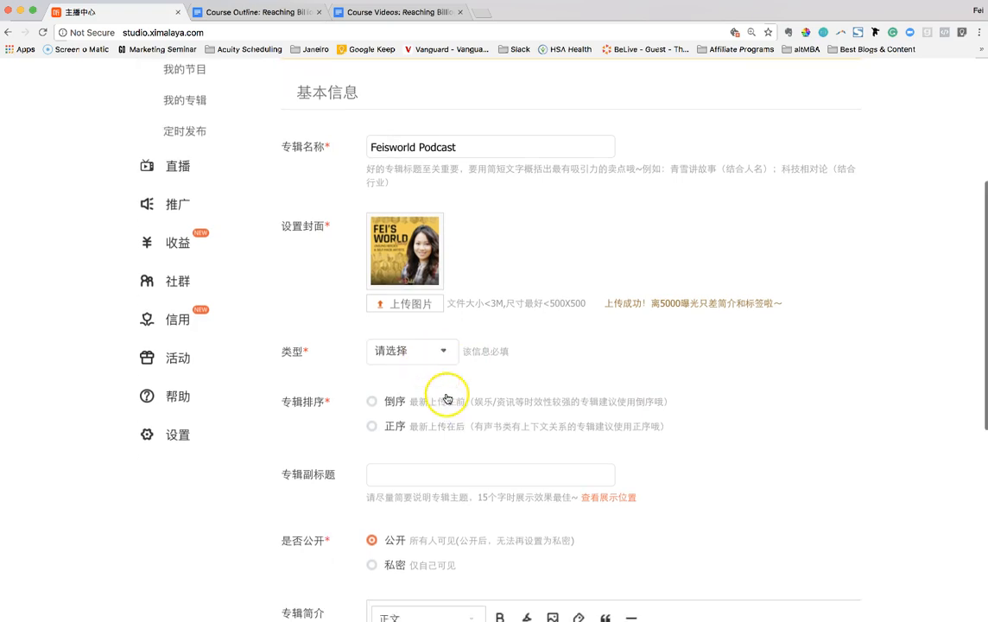
pyautogui.click(446, 395)
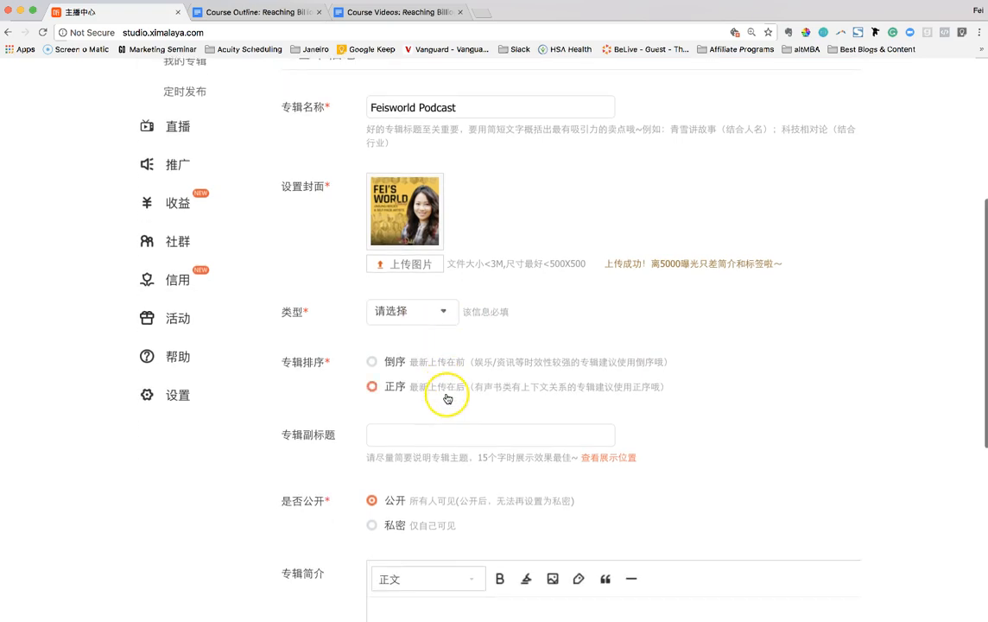
pyautogui.click(434, 314)
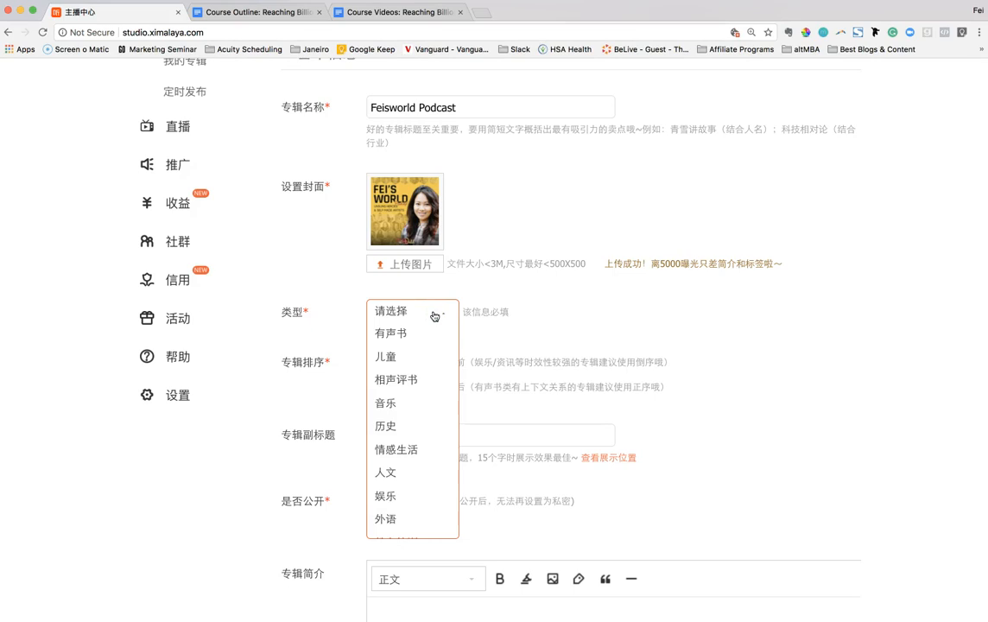
pyautogui.click(433, 343)
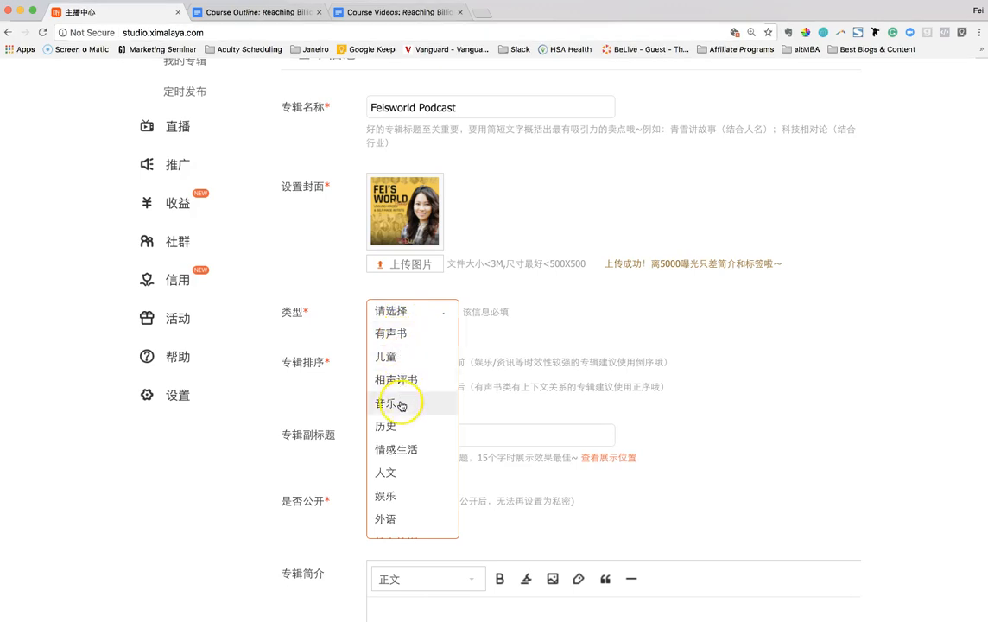
pyautogui.click(424, 524)
pyautogui.click(415, 524)
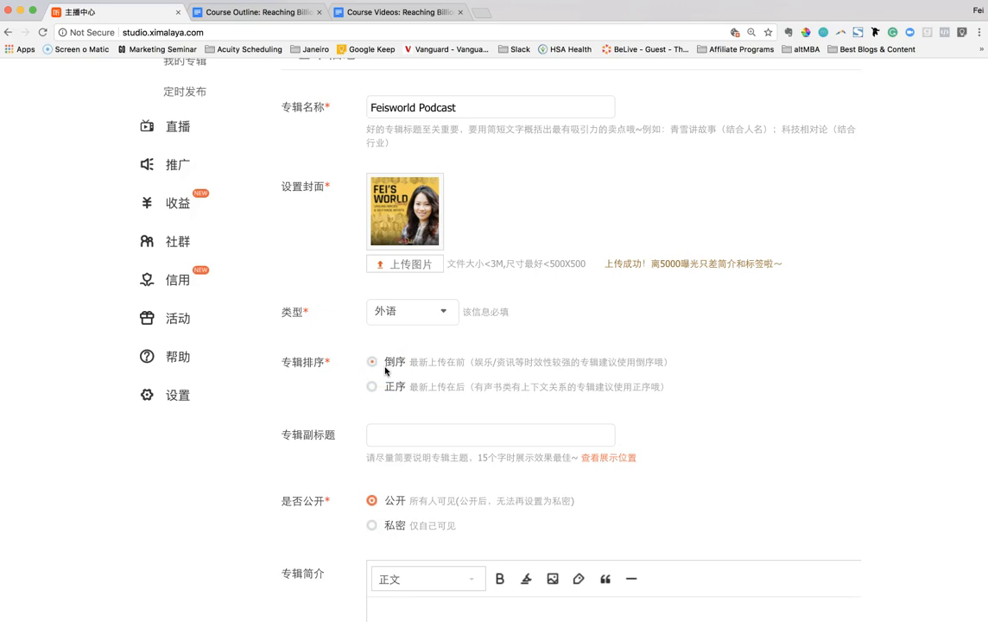
pyautogui.click(374, 386)
pyautogui.click(372, 362)
# Switch the album visibility to 私密 (private) and back to 公开 (public)
pyautogui.scroll(-1, 509, 450)
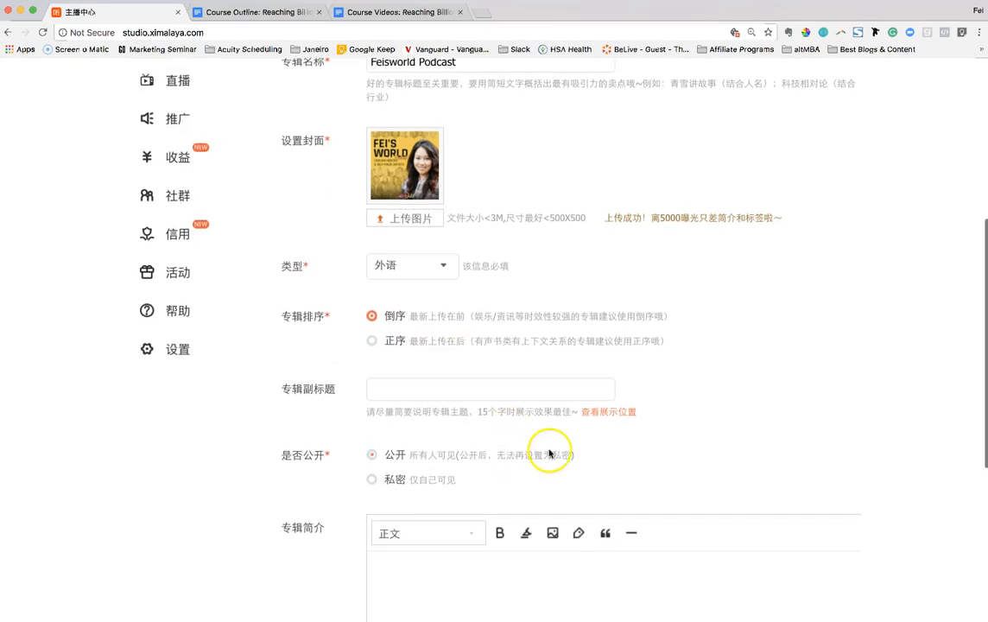
pyautogui.scroll(-3, 607, 503)
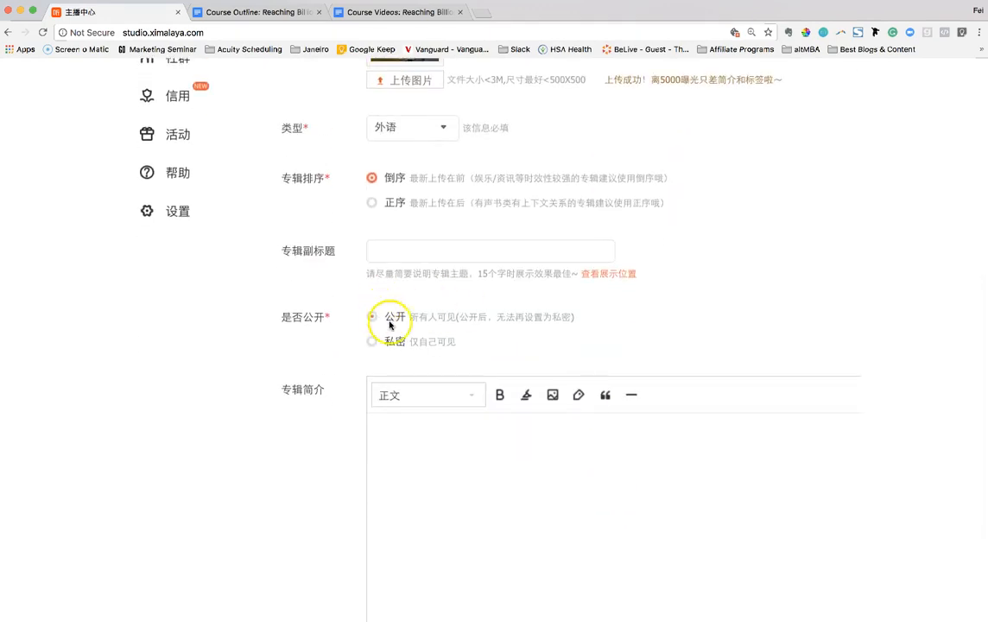
pyautogui.moveTo(341, 318); pyautogui.dragTo(284, 319)
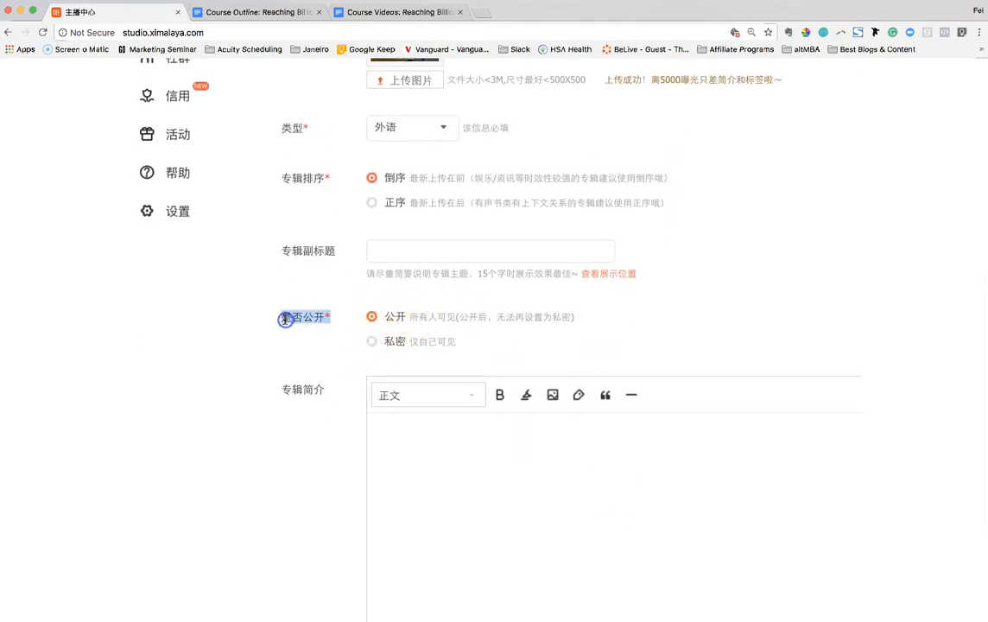
pyautogui.click(419, 321)
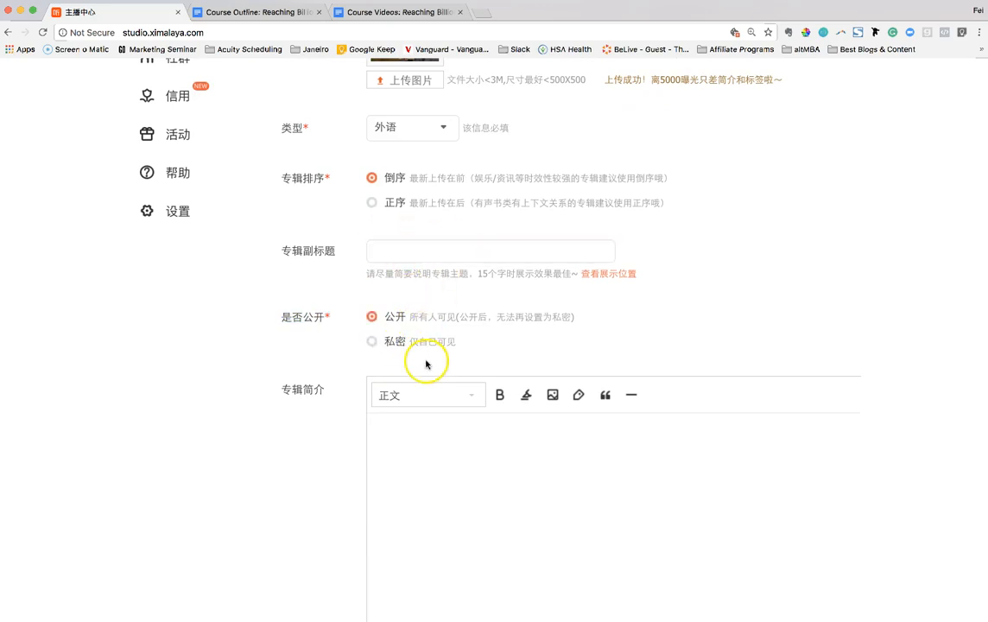
pyautogui.moveTo(327, 320); pyautogui.dragTo(281, 318)
pyautogui.click(440, 336)
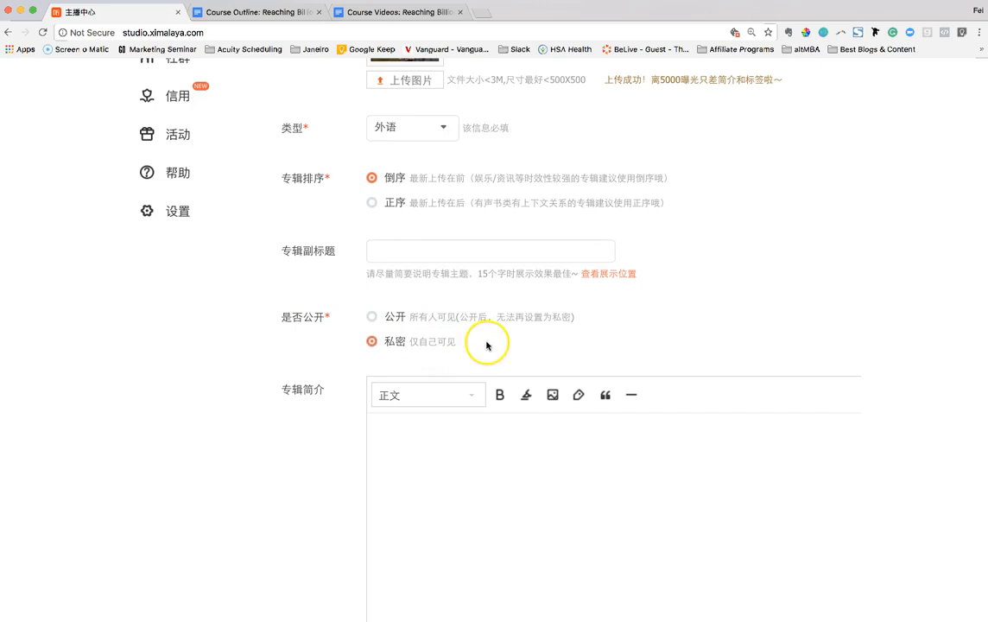
pyautogui.click(370, 341)
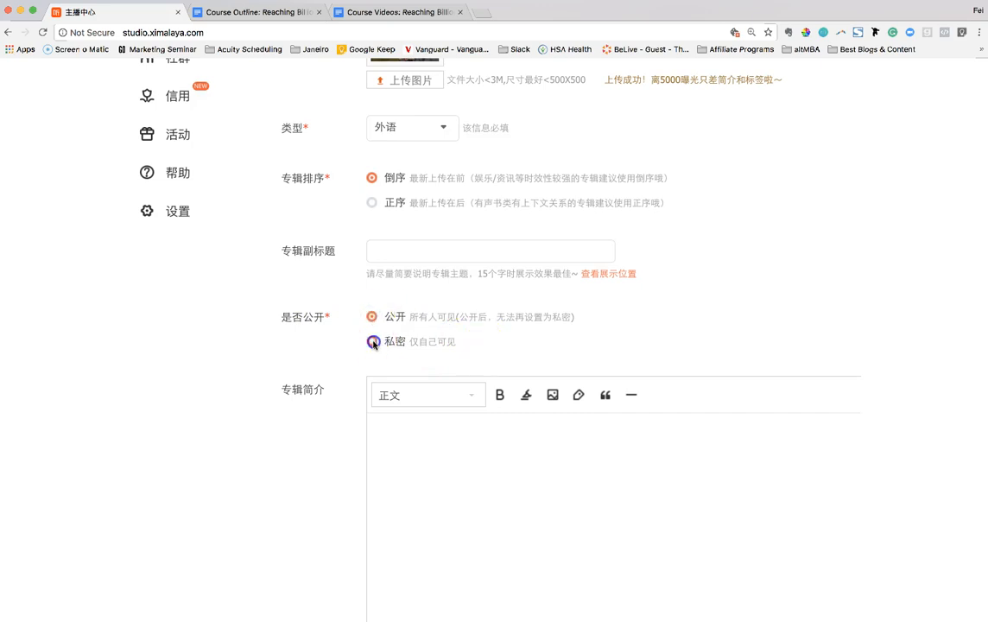
pyautogui.click(371, 317)
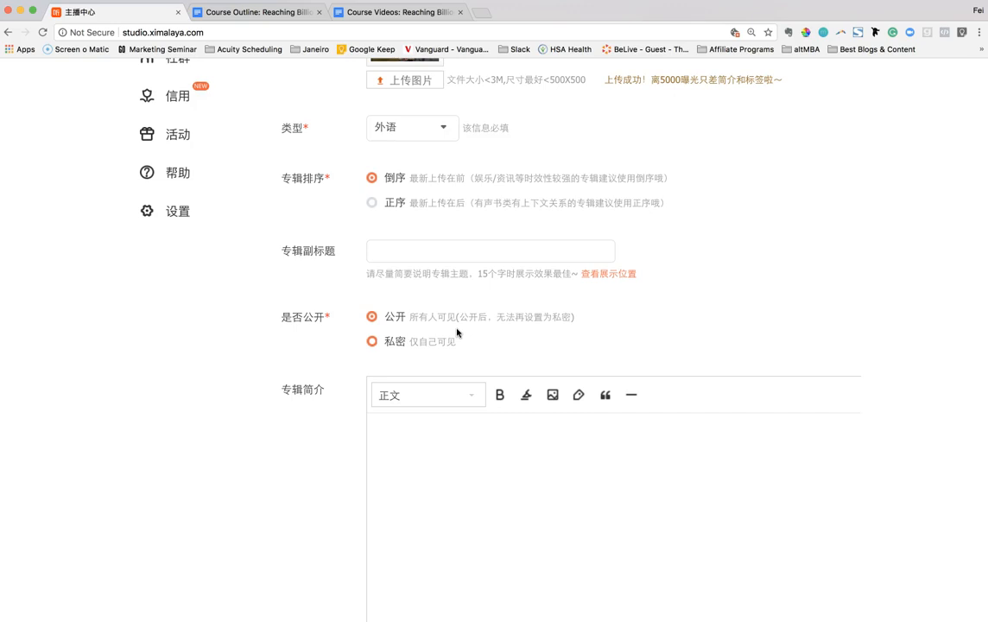
pyautogui.click(372, 341)
pyautogui.click(372, 318)
# Write the album description "Feisworld Podcast is a platform created for unsung heroes and self-made artists."
pyautogui.scroll(-5, 535, 498)
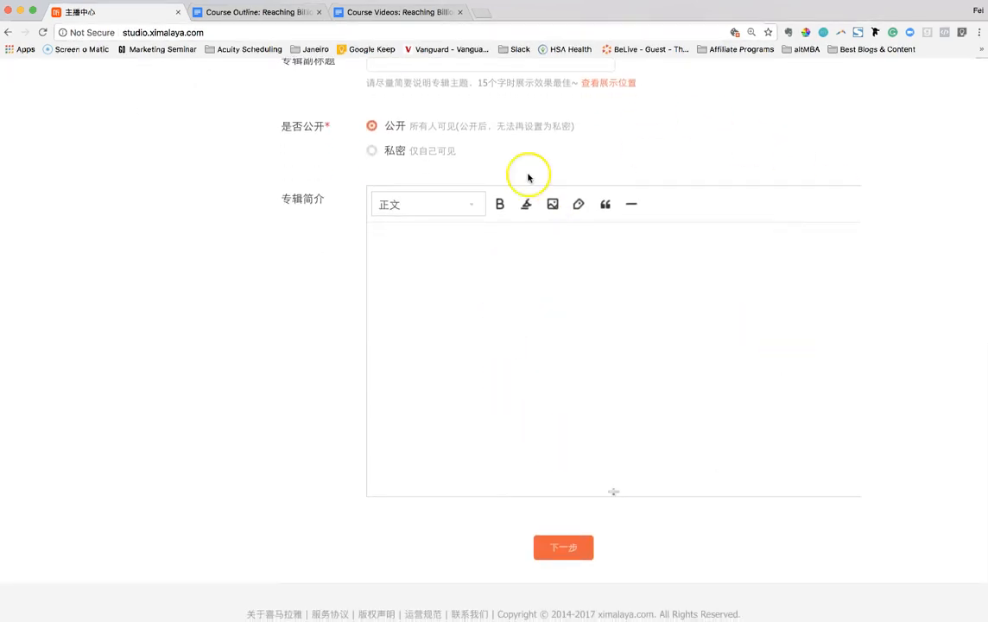
pyautogui.click(573, 360)
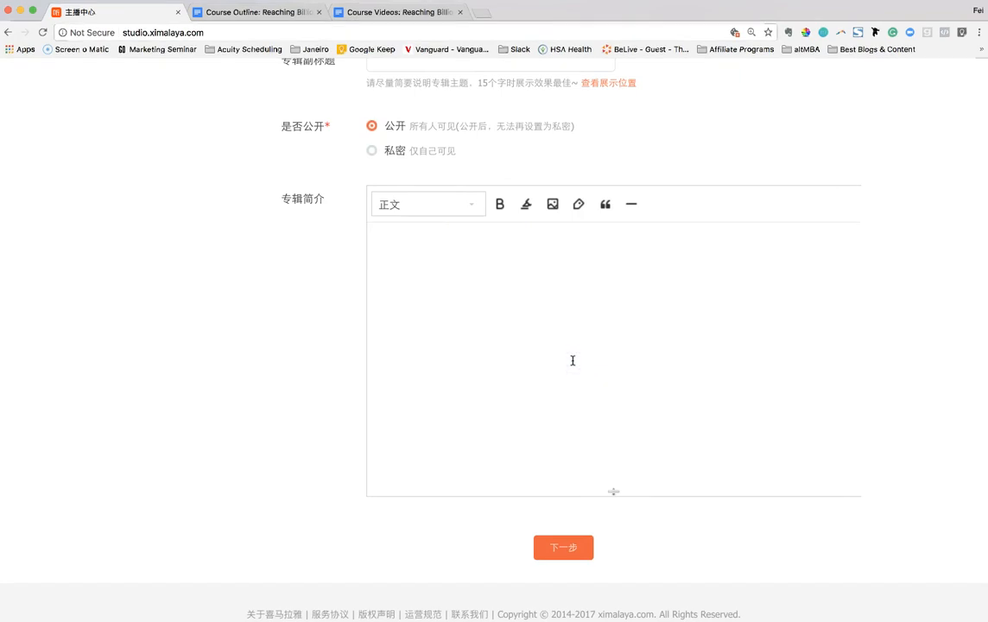
pyautogui.write('Feisworld Podcast ')
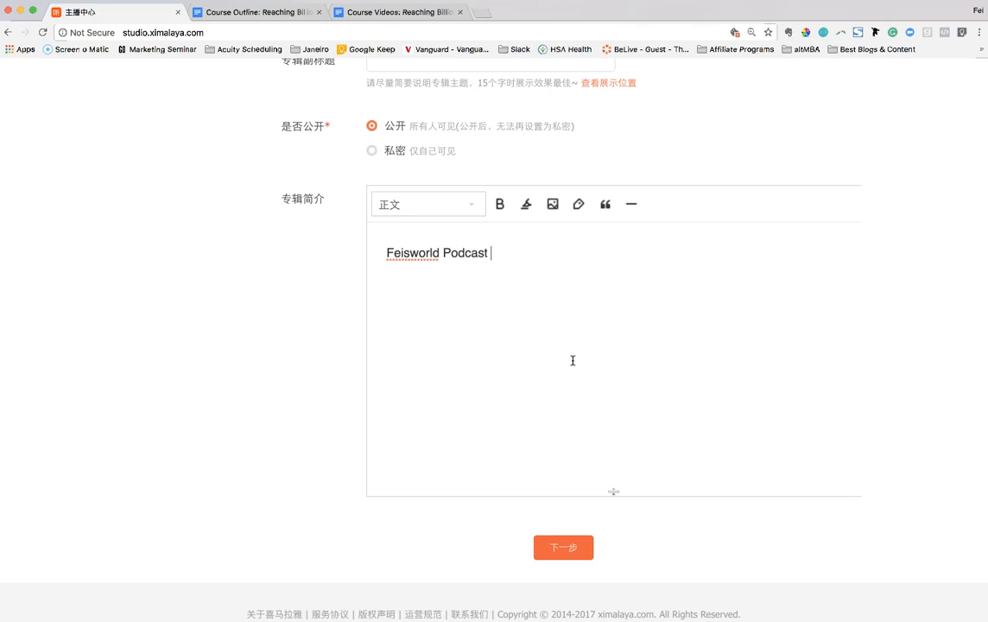
pyautogui.write('is about')
pyautogui.press('BackSpace')
pyautogui.press('BackSpace')
pyautogui.write('m created for uns')
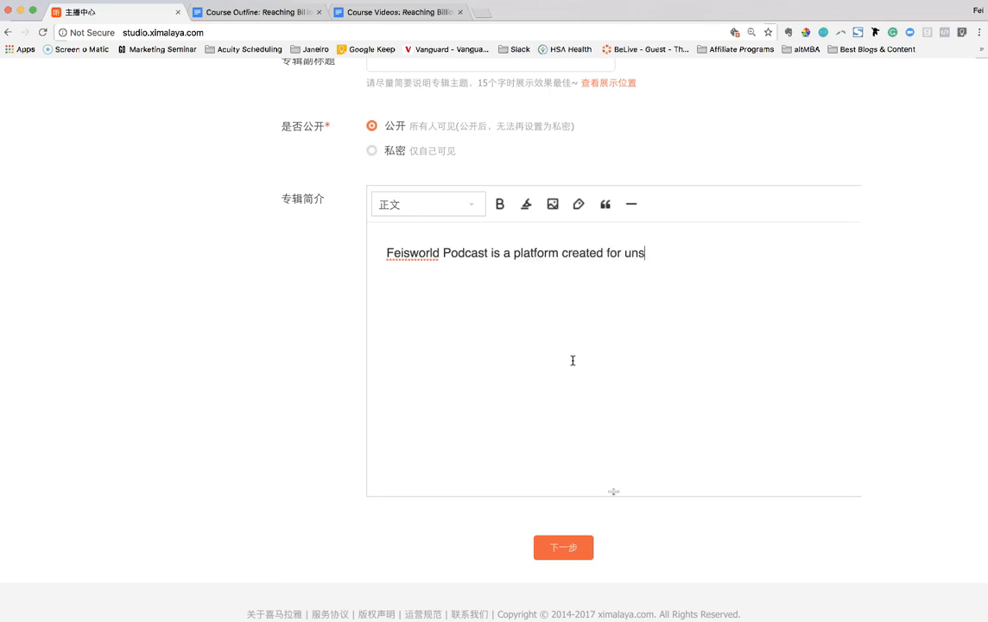
pyautogui.write('ung heroes and self-made artists.')
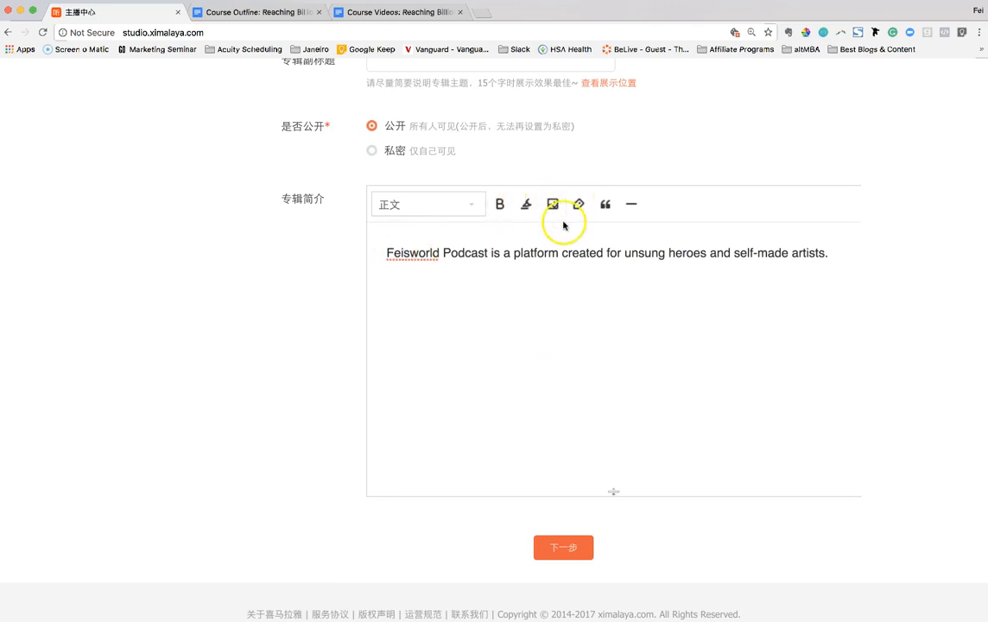
# Try bold formatting on the opening words "Feisworld Podcast" of the description, leaving them as plain text
pyautogui.moveTo(390, 252); pyautogui.dragTo(499, 257)
pyautogui.press('super+b')
pyautogui.press('super+b')
pyautogui.click(495, 257)
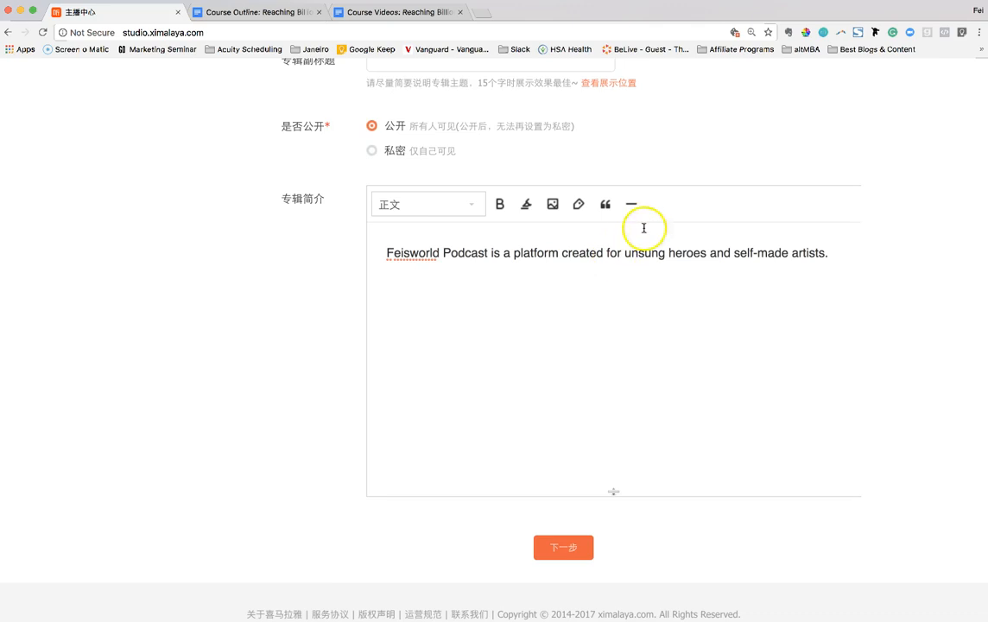
# Submit the basic information and go to the start of the attribute tags (属性标签) page
pyautogui.scroll(-1, 613, 482)
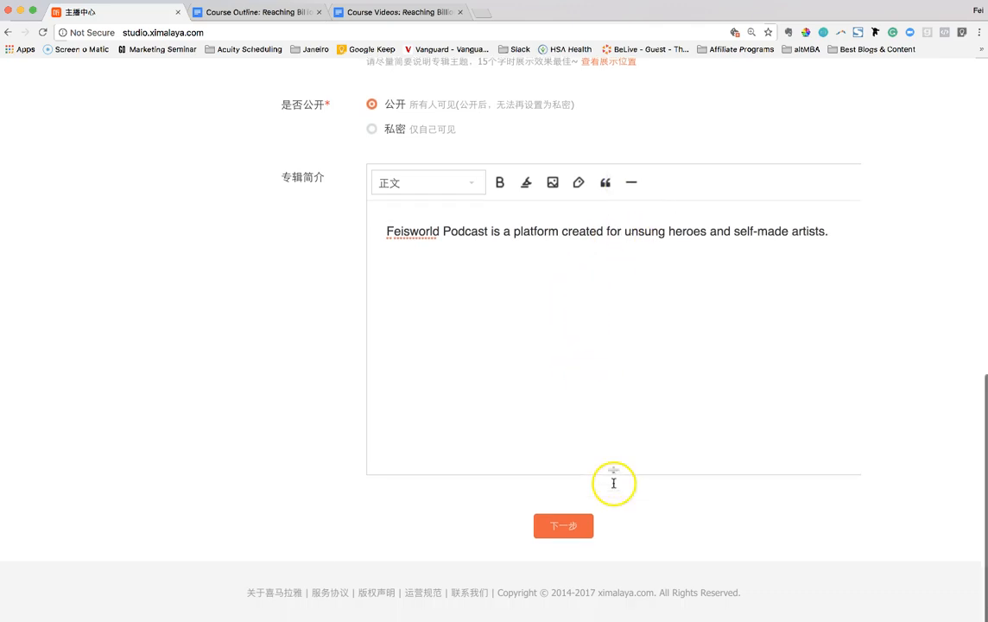
pyautogui.click(575, 529)
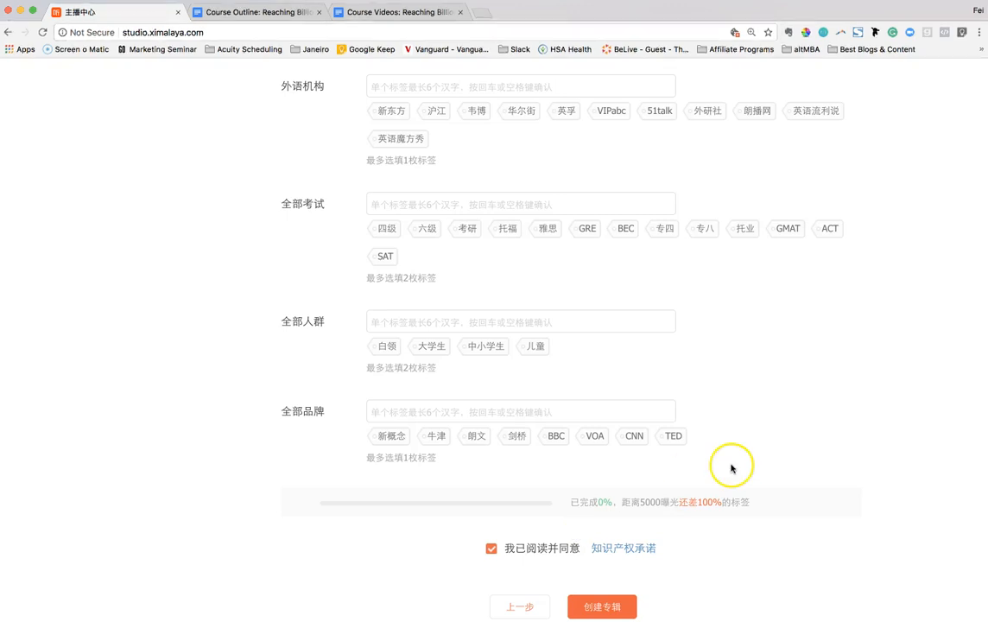
pyautogui.scroll(10, 806, 436)
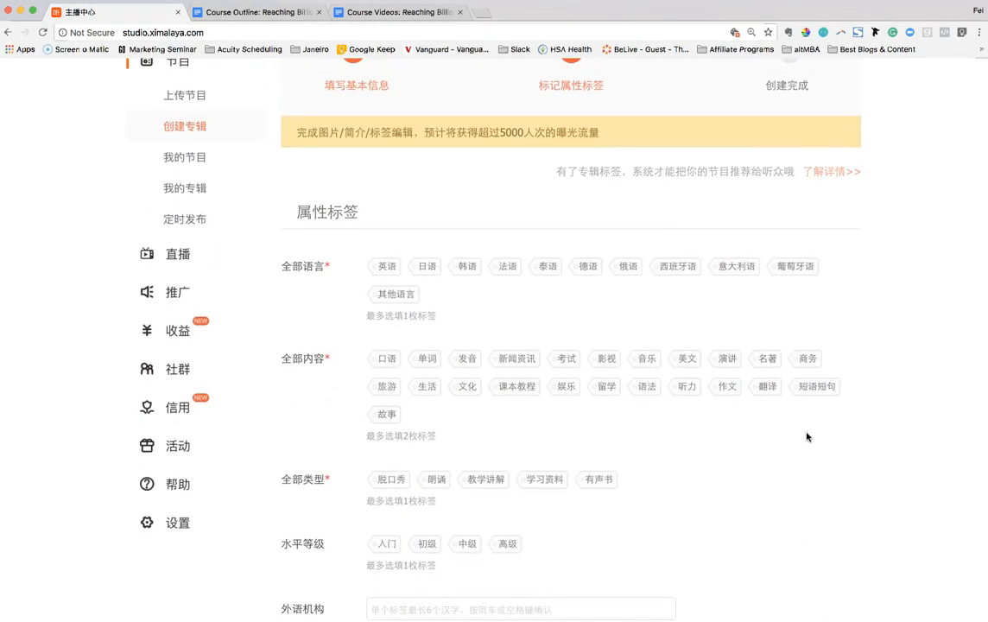
# Tag the album's language (全部语言) as 英语
pyautogui.scroll(4, 806, 436)
pyautogui.click(823, 514)
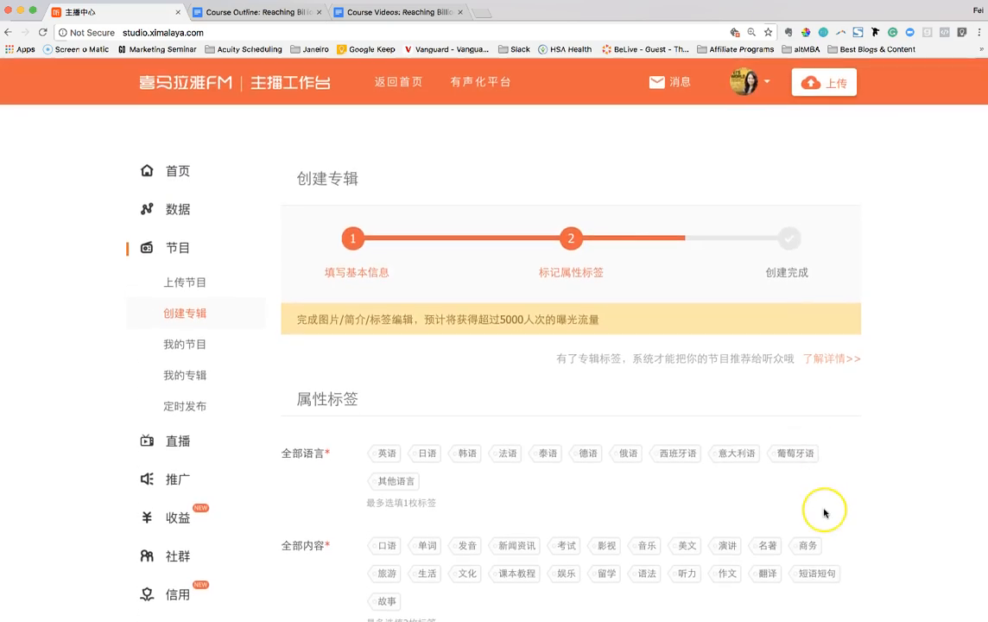
pyautogui.scroll(-2, 823, 513)
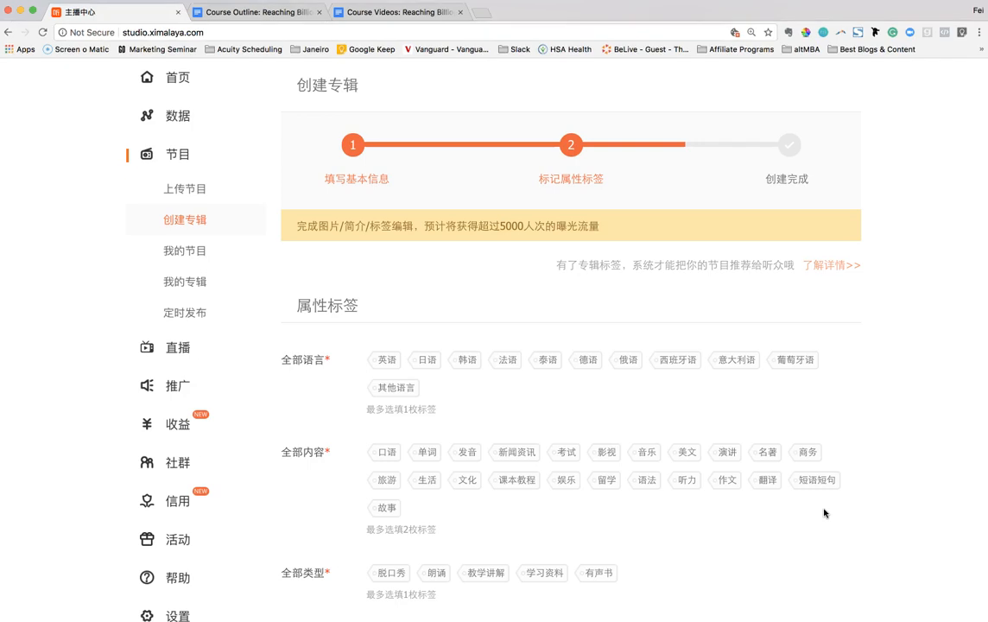
pyautogui.scroll(-4, 513, 461)
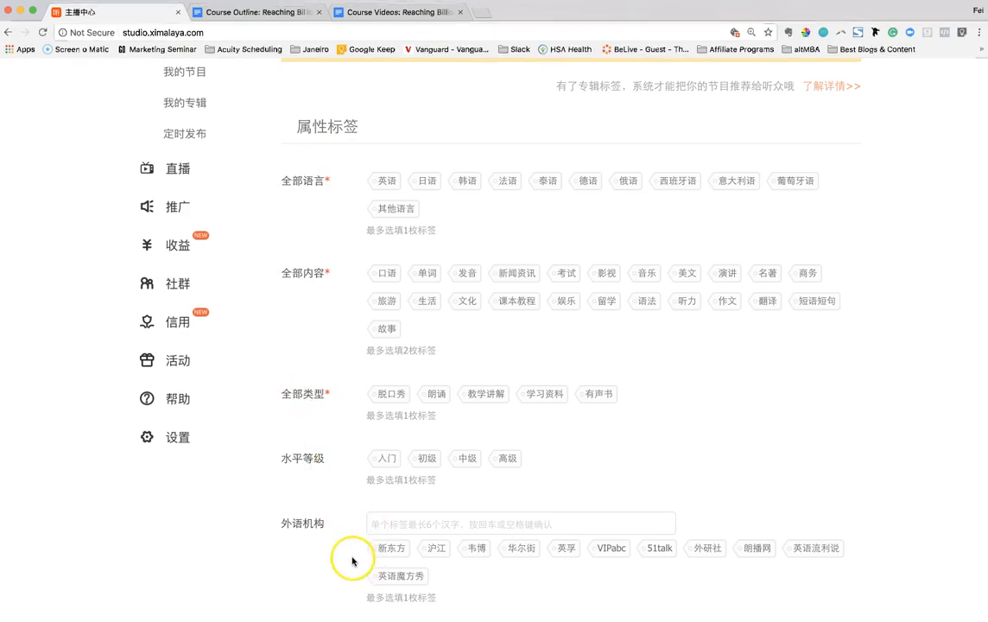
pyautogui.click(281, 184)
pyautogui.click(316, 189)
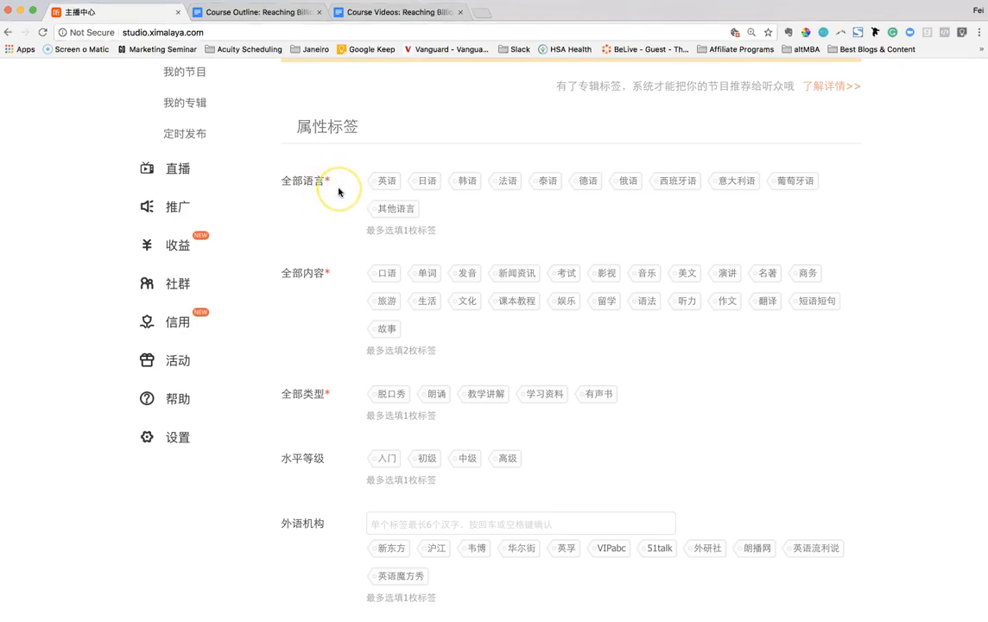
pyautogui.click(390, 187)
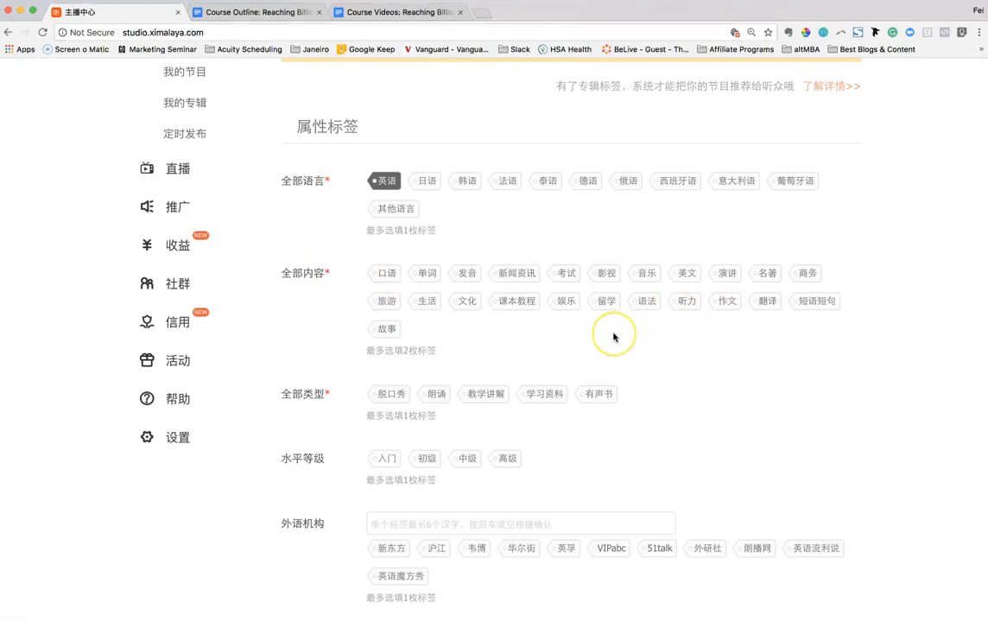
# Tag the album's content (全部内容) as 旅游 and 生活, and its type (全部类型) as 脱口秀
pyautogui.click(388, 302)
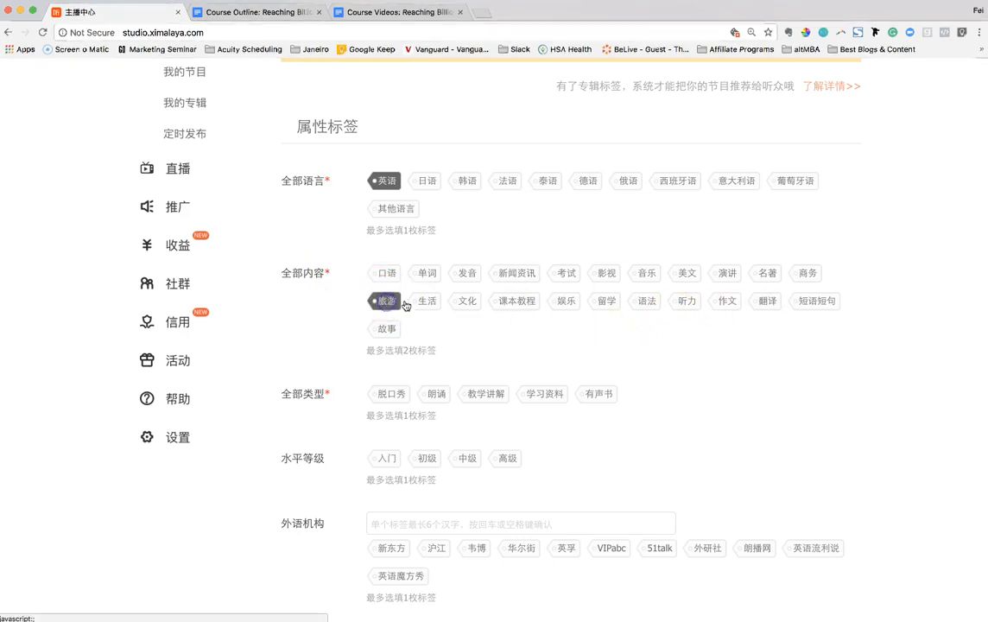
pyautogui.click(429, 302)
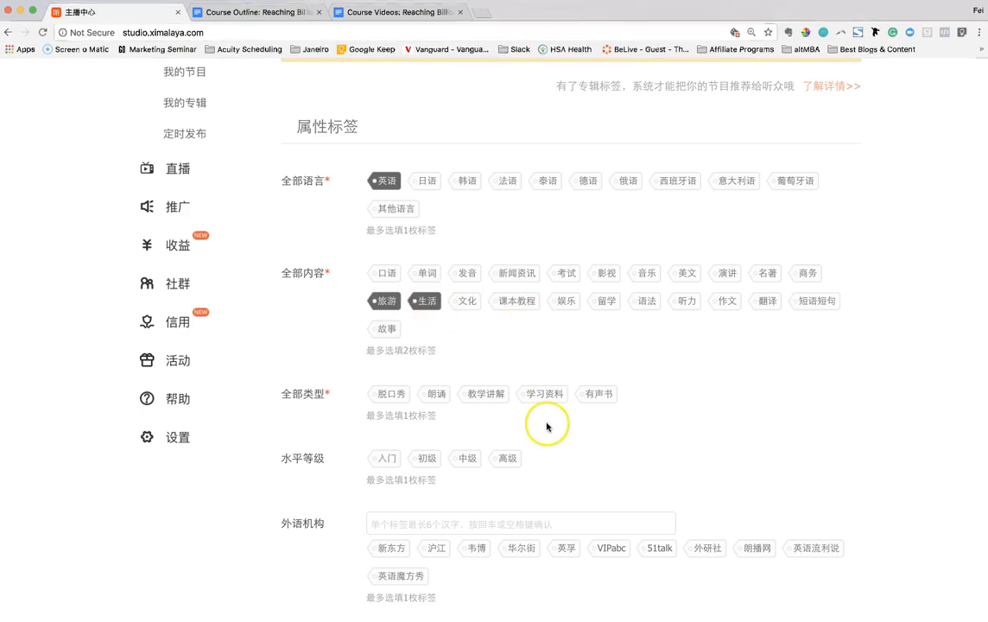
pyautogui.scroll(-3, 546, 426)
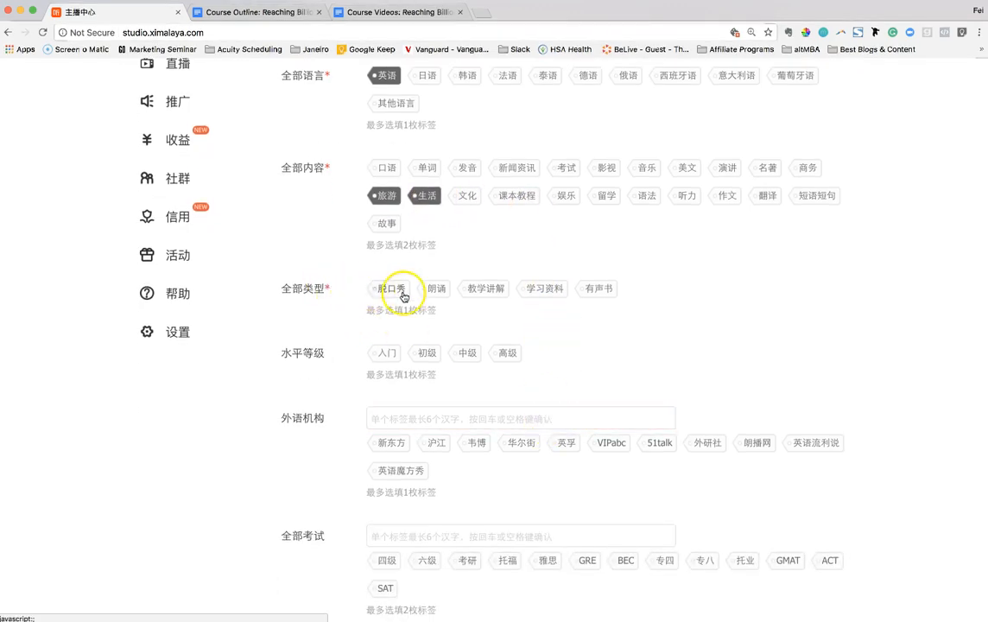
pyautogui.click(399, 291)
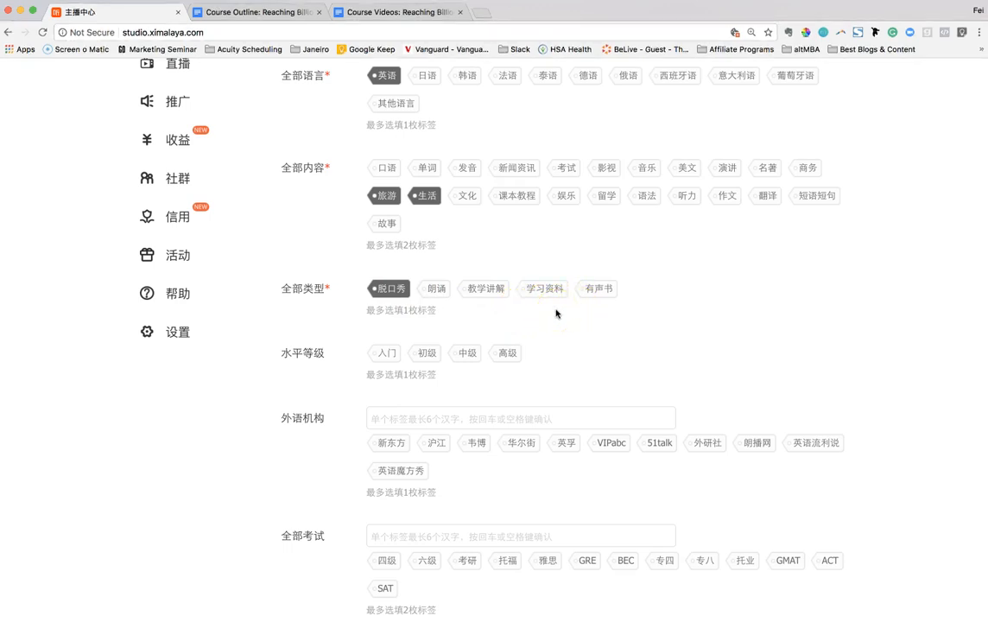
pyautogui.scroll(1, 556, 313)
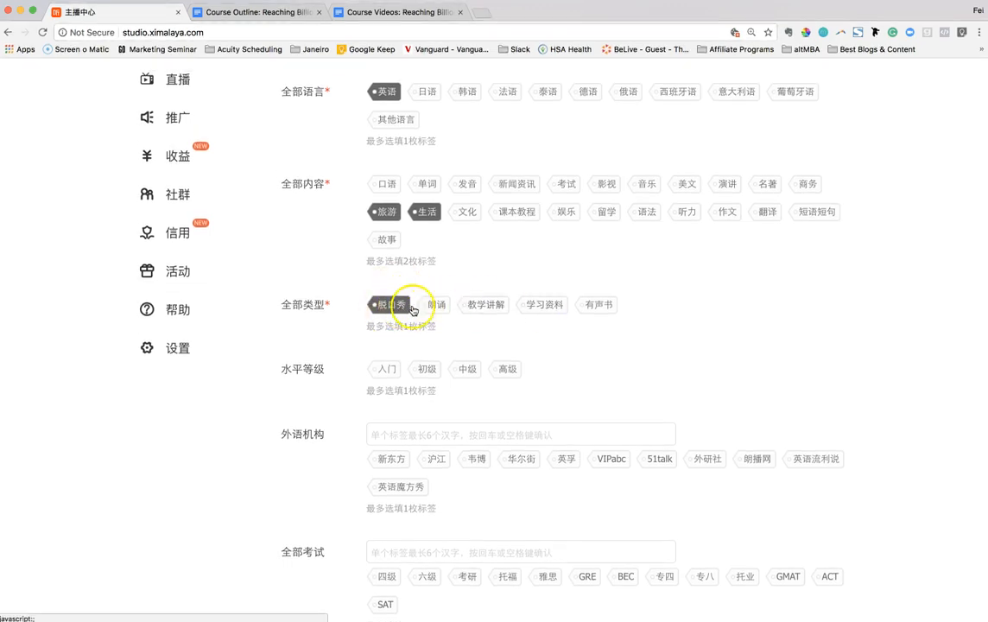
# Leave the optional tags blank, keep the intellectual property commitment (知识产权承诺) agreed, and create the album
pyautogui.scroll(-5, 655, 381)
pyautogui.scroll(-7, 655, 381)
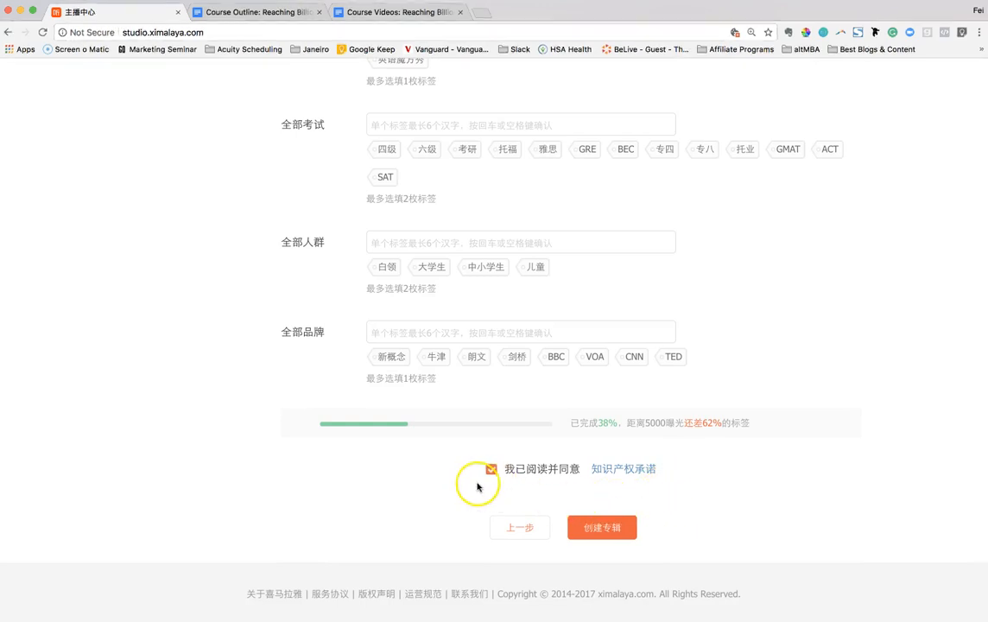
pyautogui.click(490, 468)
pyautogui.click(491, 469)
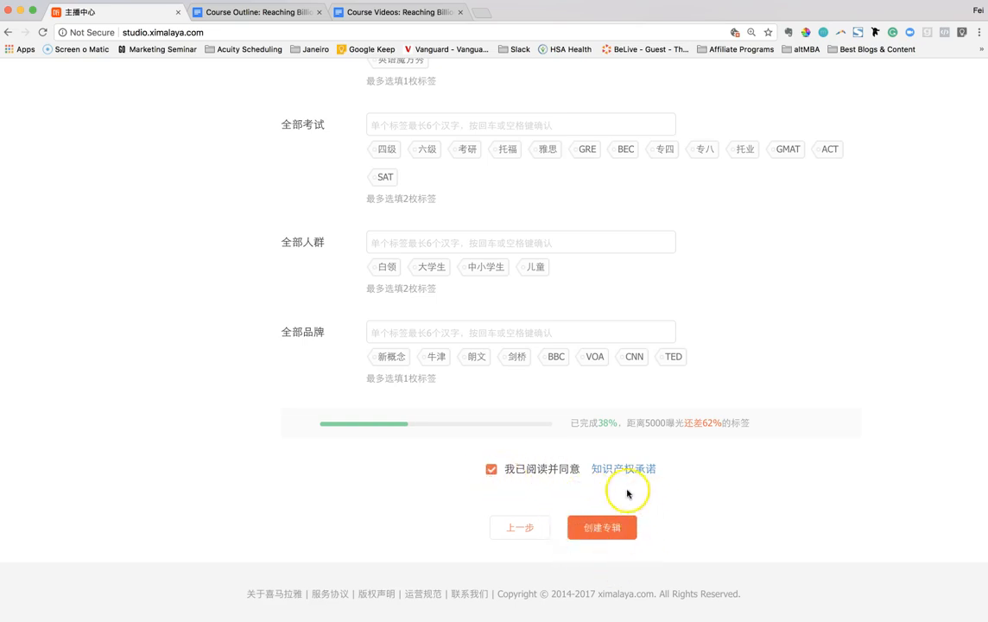
pyautogui.click(620, 529)
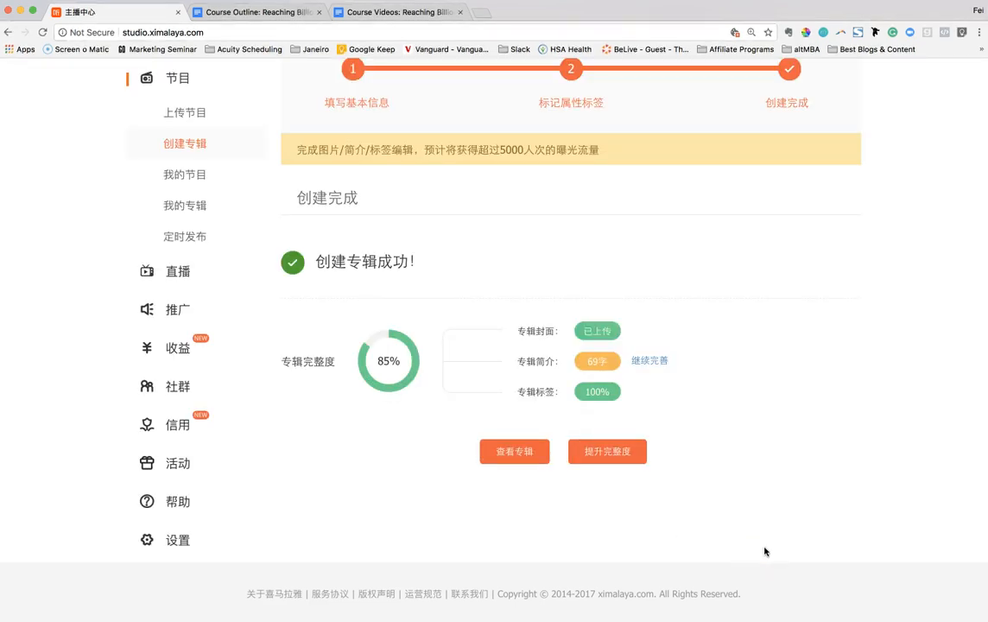
# View the newly created album's page, choosing 放弃 instead of continuing to edit its details
pyautogui.scroll(3, 764, 551)
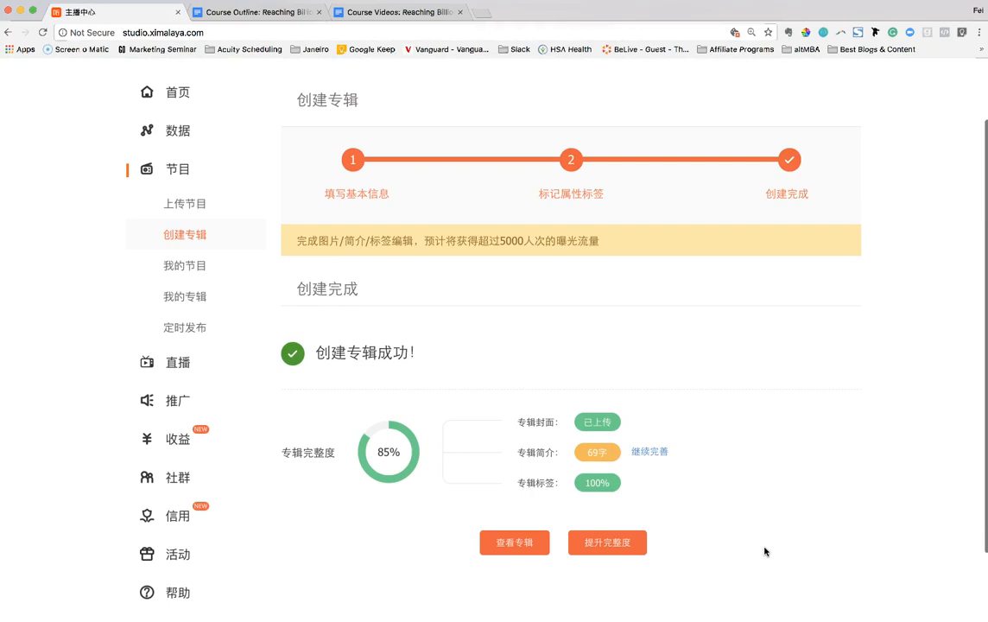
pyautogui.moveTo(423, 353); pyautogui.dragTo(289, 353)
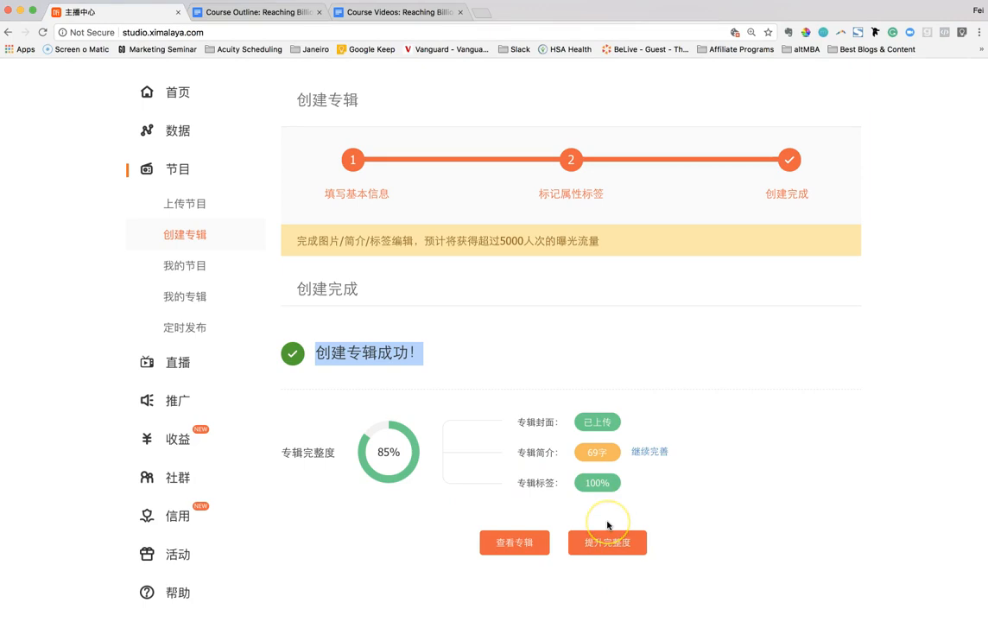
pyautogui.click(518, 540)
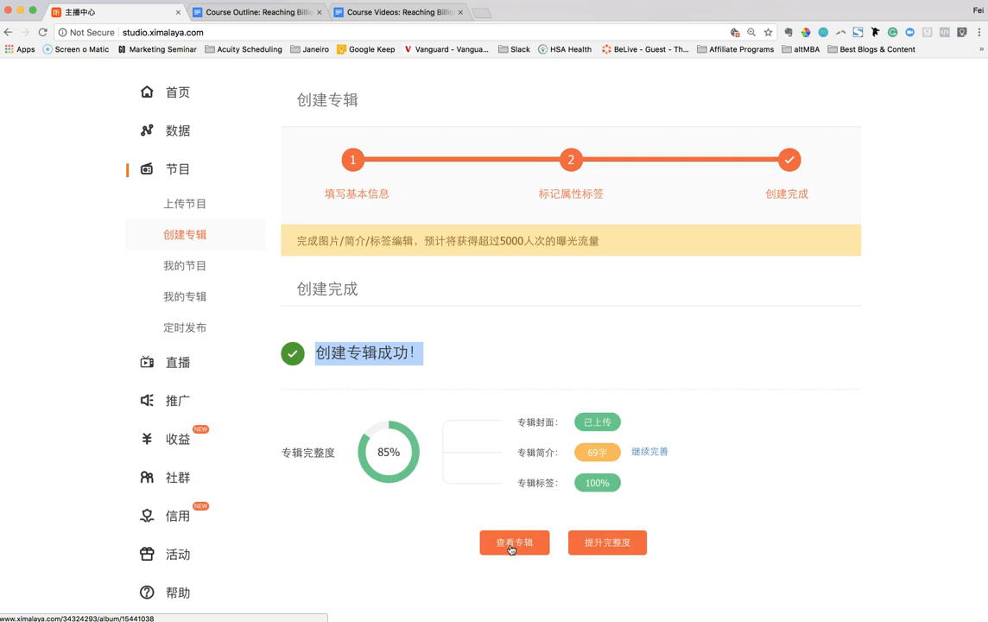
pyautogui.click(511, 545)
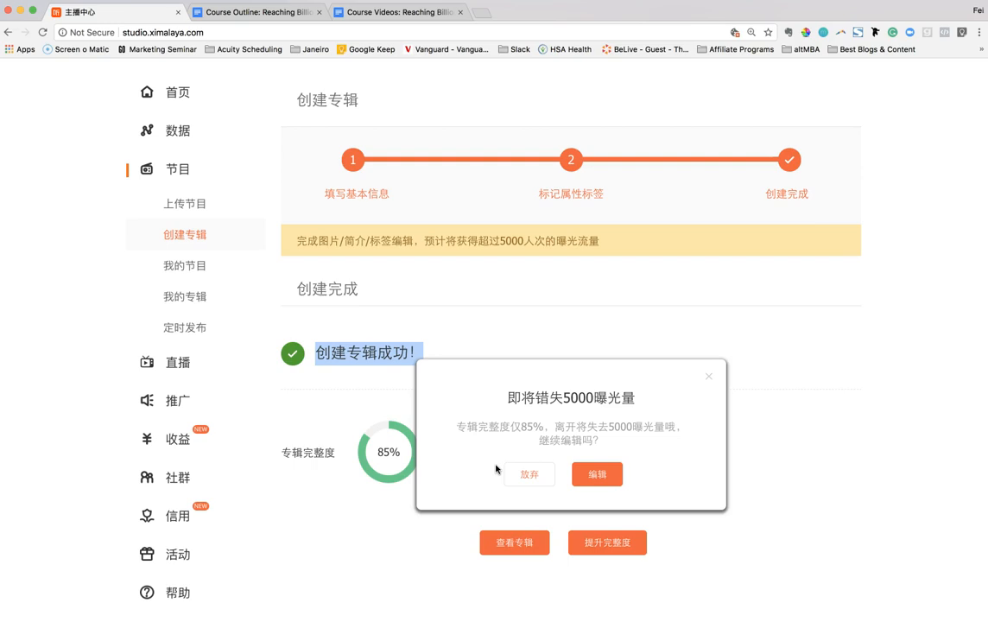
pyautogui.click(539, 485)
pyautogui.click(533, 484)
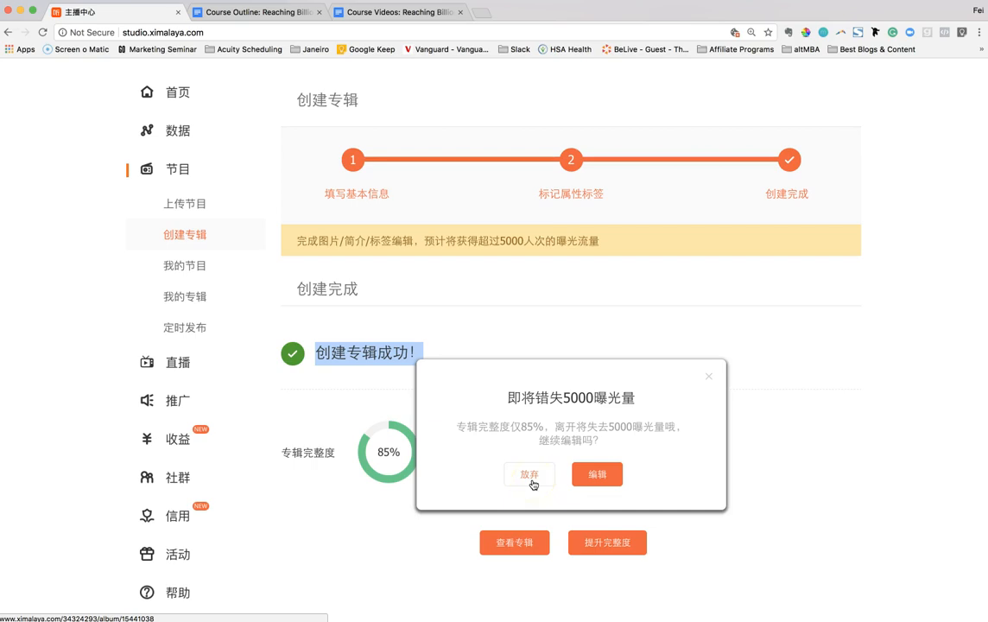
pyautogui.click(534, 484)
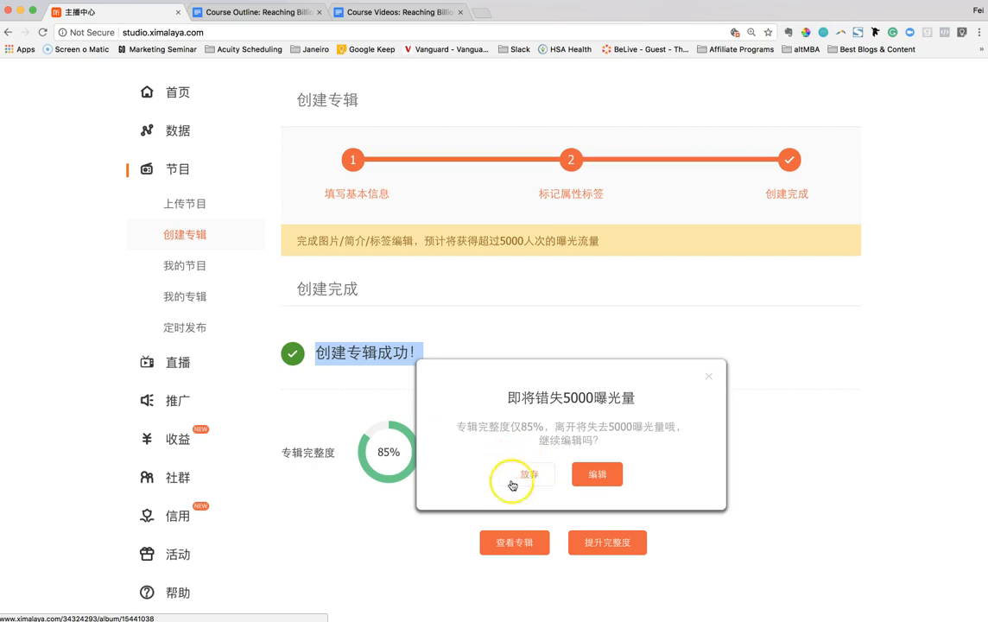
pyautogui.click(525, 480)
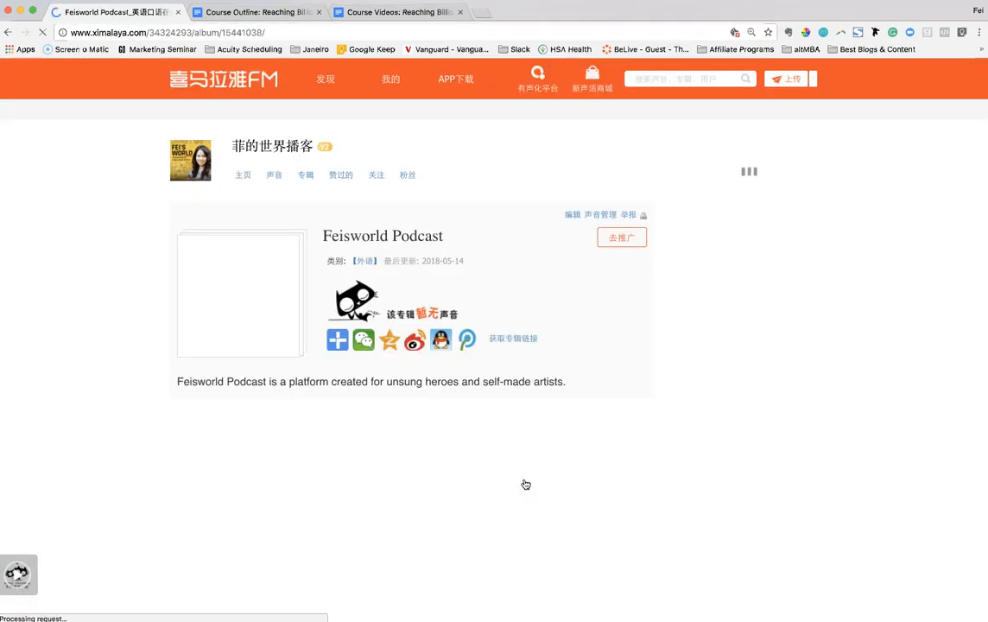